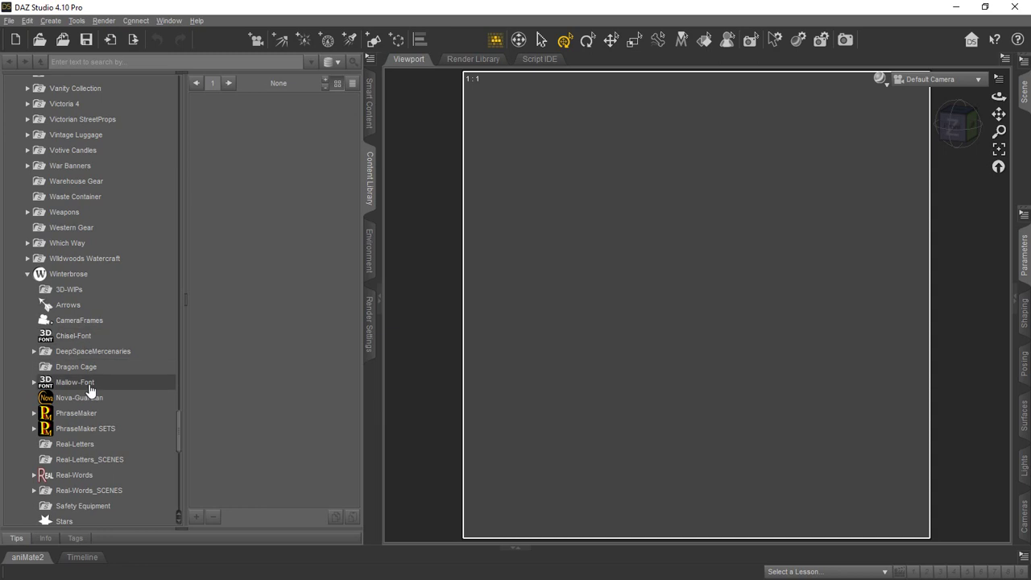
Preview the Winterbrose Mallow-Font, Tuffy-Font and Chisel-Font folders in the content library, and open the Stout-Font folder
click(91, 389)
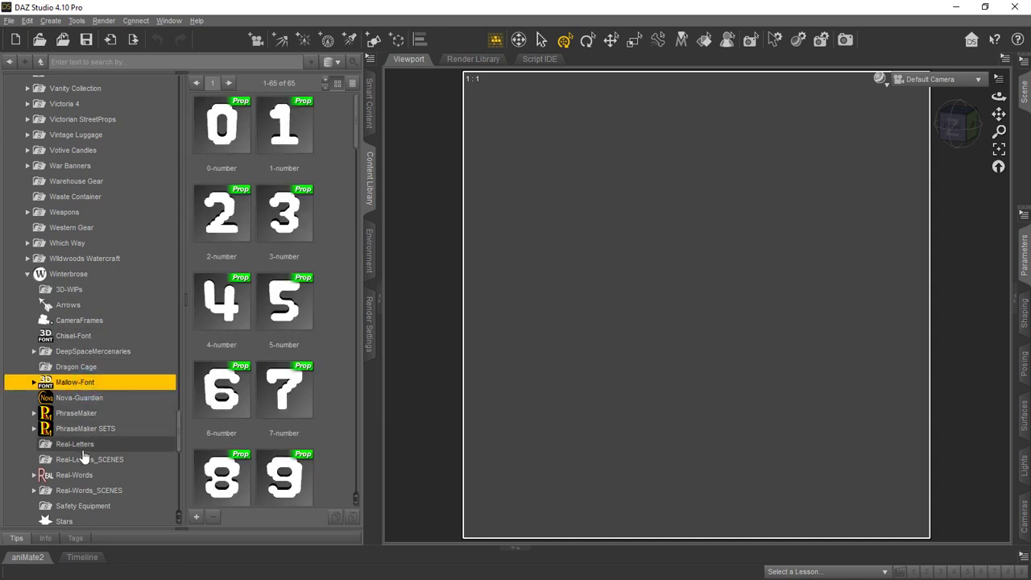
scroll(90, 474, down, 3)
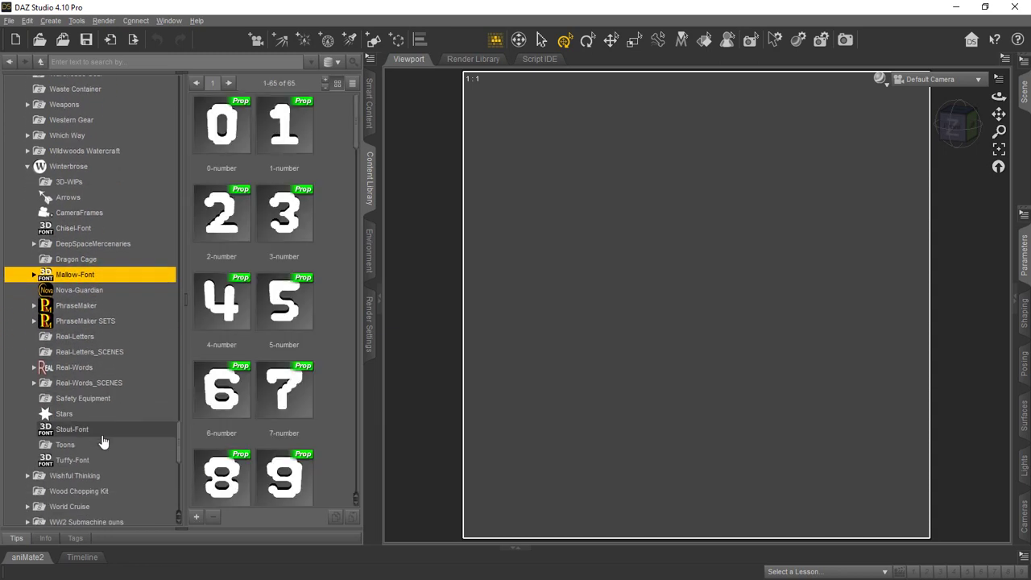
click(86, 419)
click(85, 449)
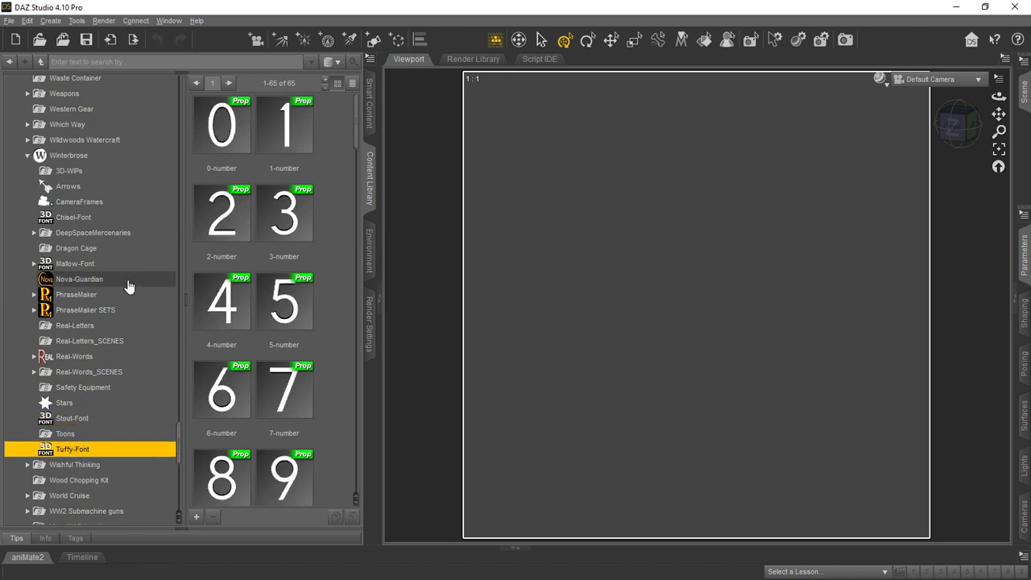
click(71, 218)
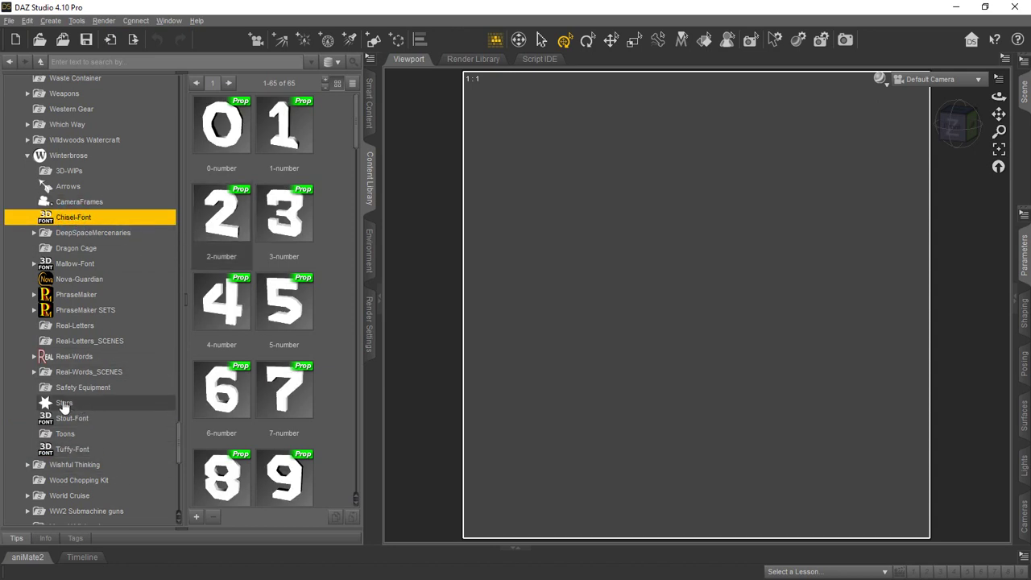
click(85, 417)
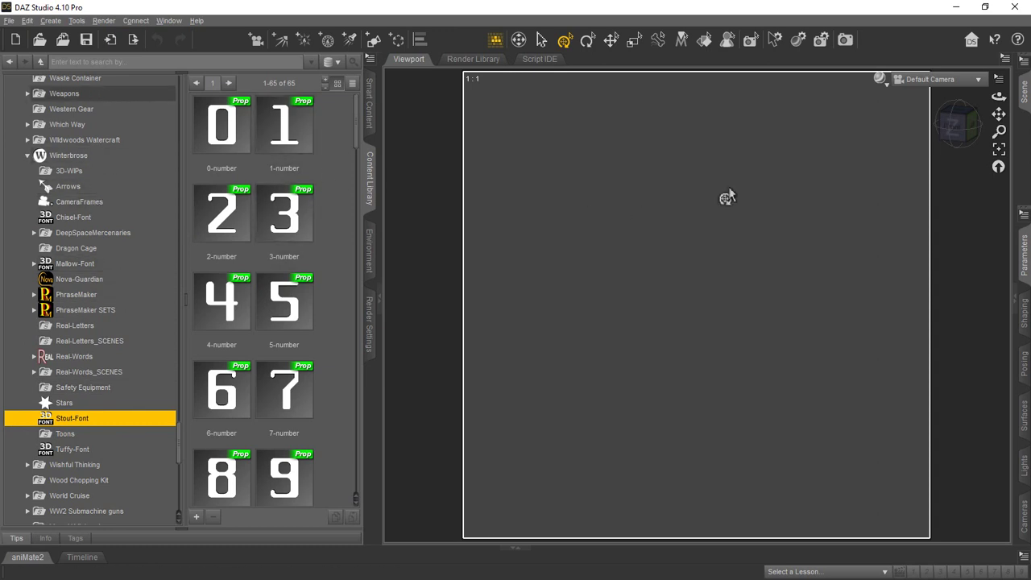
Look through the number, script and letter items in the Stout-Font folder, examining the upper- and lowercase letter props
scroll(306, 200, down, 8)
scroll(306, 200, down, 6)
scroll(310, 202, up, 2)
scroll(311, 202, down, 3)
scroll(311, 202, down, 1)
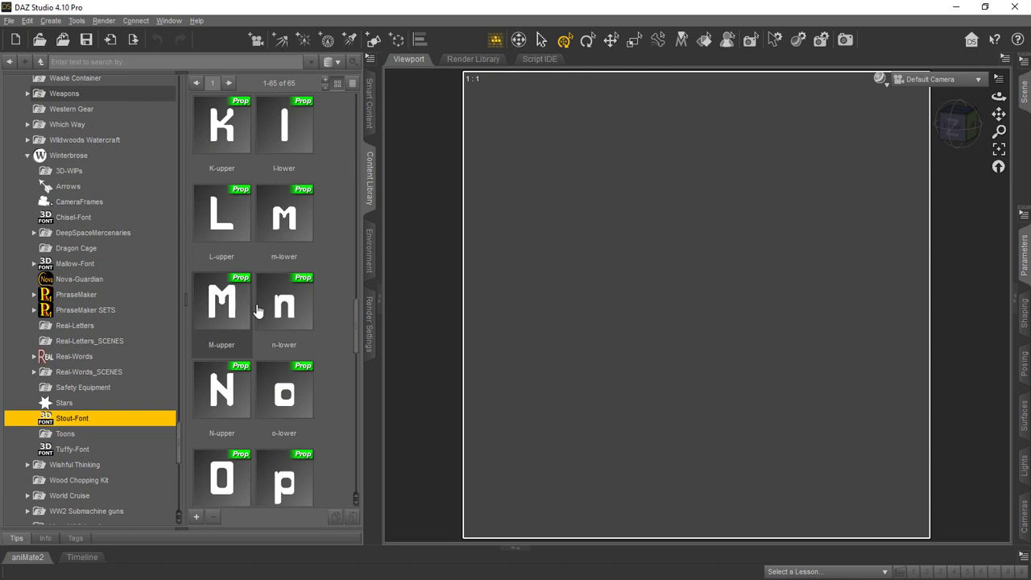
mouse_move(306, 257)
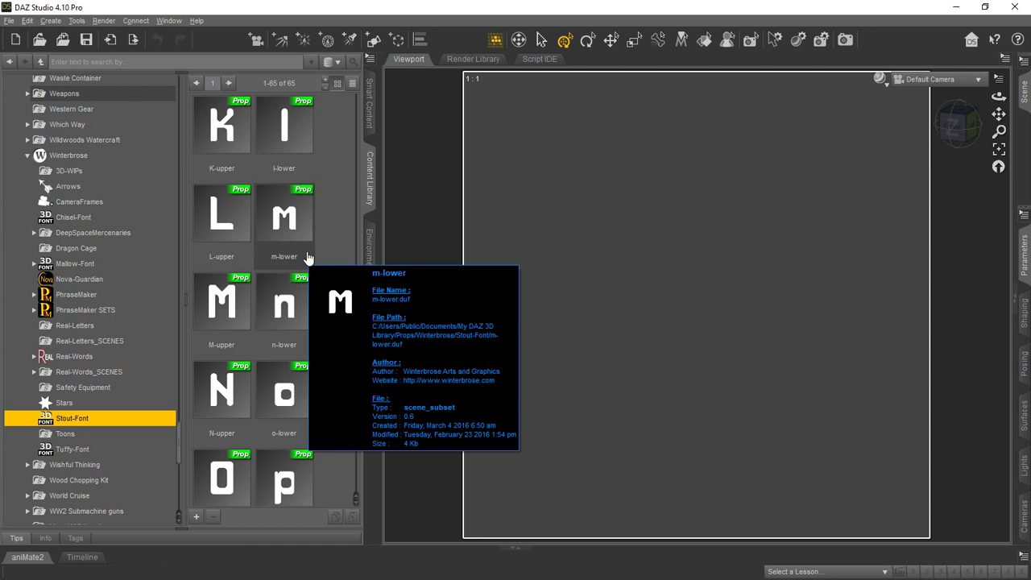
scroll(298, 148, up, 15)
scroll(248, 153, down, 10)
scroll(319, 183, down, 7)
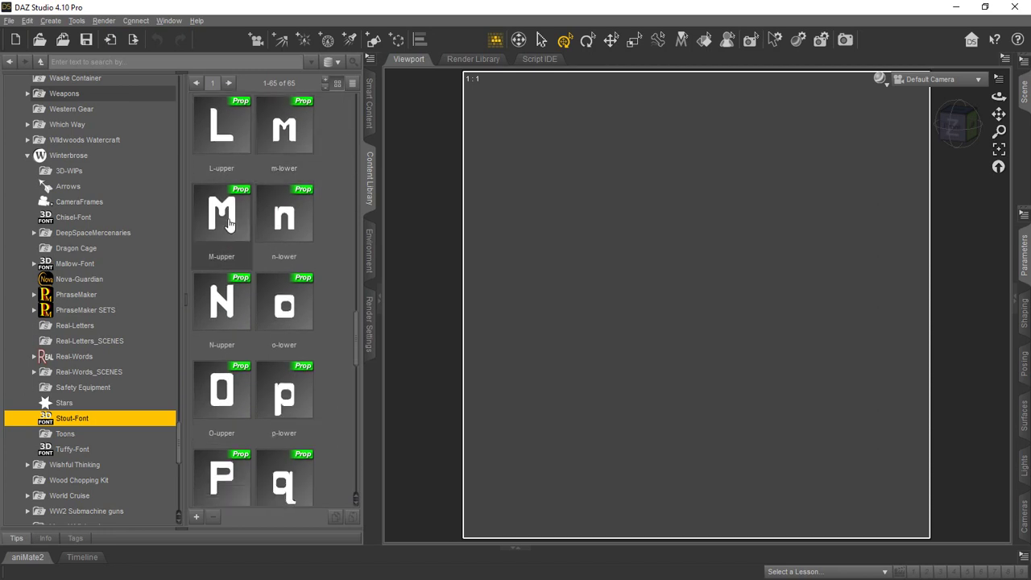
Load the Stout-Font letters for the word Merry into the scene in order: M-upper, e-lower, r-lower twice and y-lower
mouse_move(216, 229)
double_click(221, 206)
scroll(349, 206, up, 4)
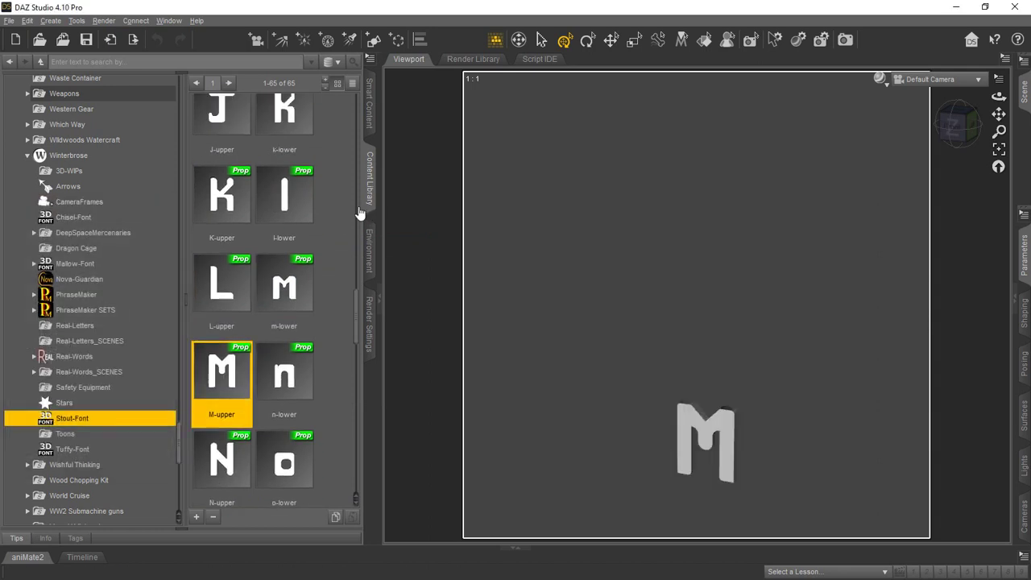
scroll(349, 206, up, 5)
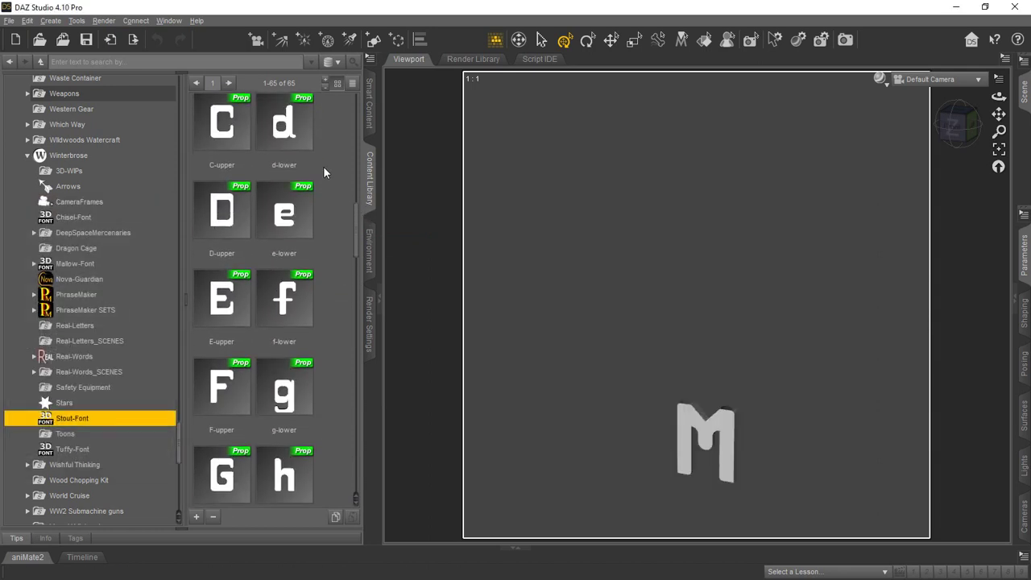
double_click(294, 222)
scroll(309, 198, down, 6)
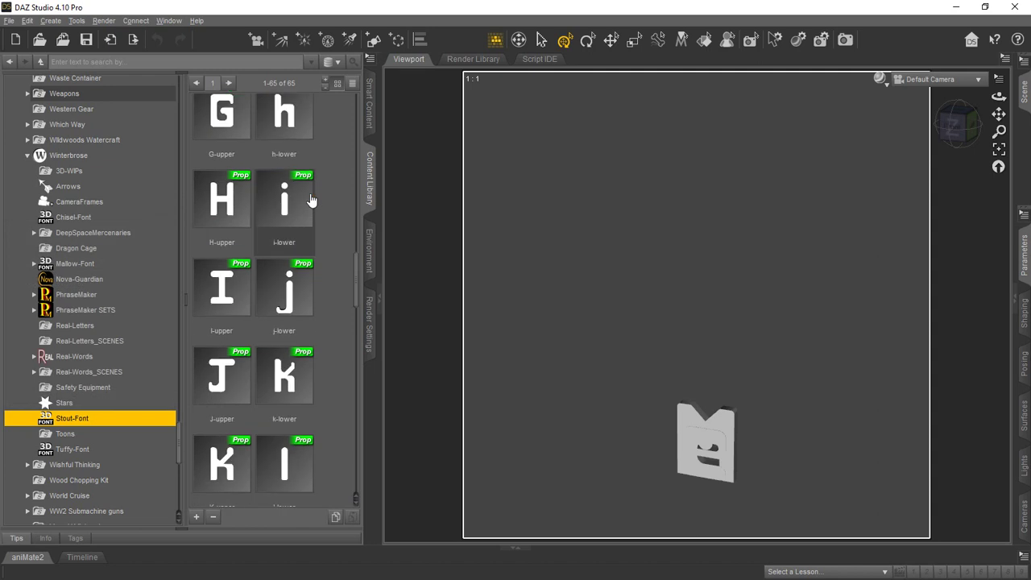
scroll(309, 198, down, 4)
double_click(282, 303)
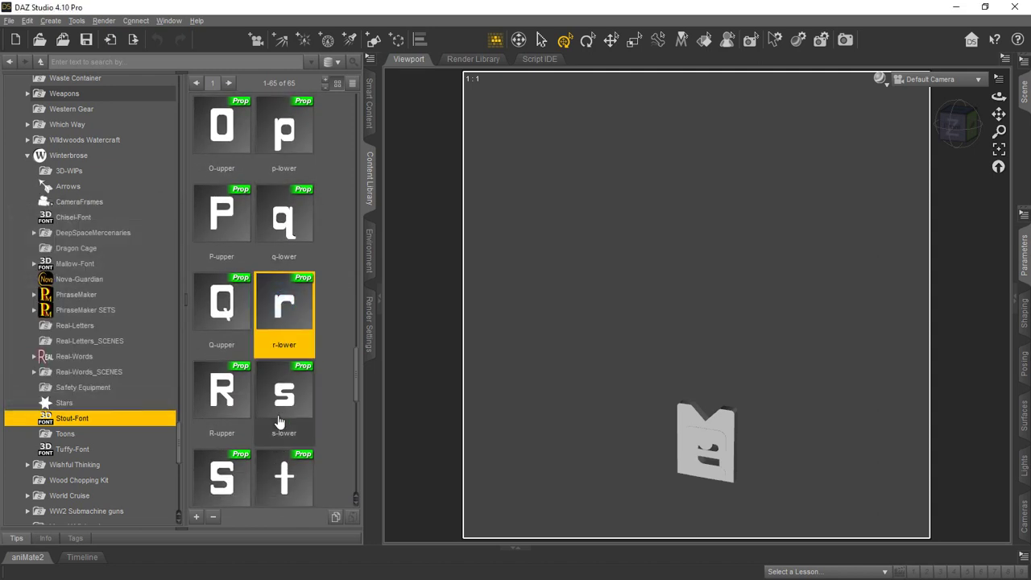
scroll(283, 396, down, 2)
scroll(283, 394, down, 4)
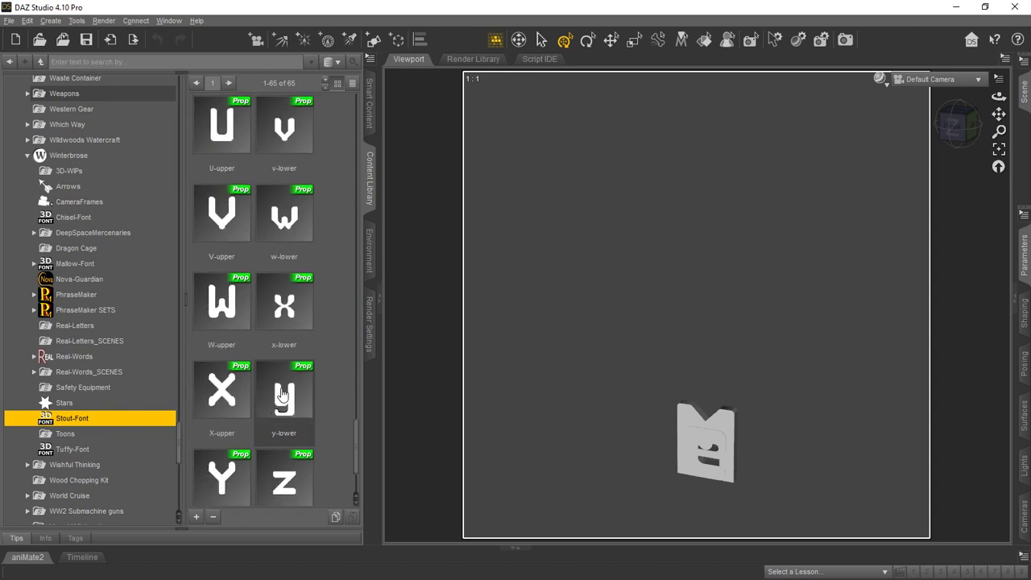
double_click(282, 392)
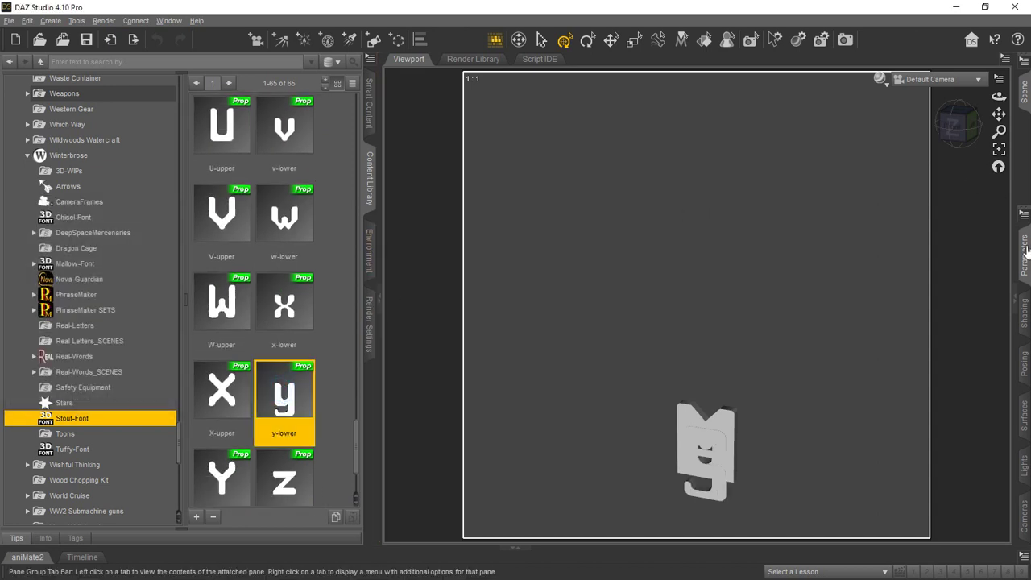
Show the list of scene nodes and select all five letters from M-upper to y-lower, with M-upper picked first
click(380, 299)
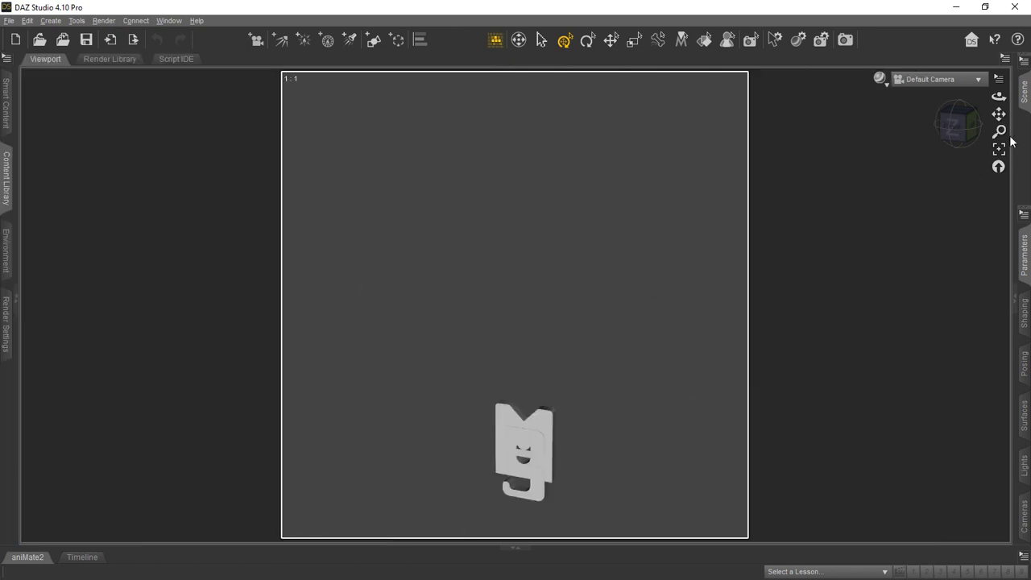
click(1013, 299)
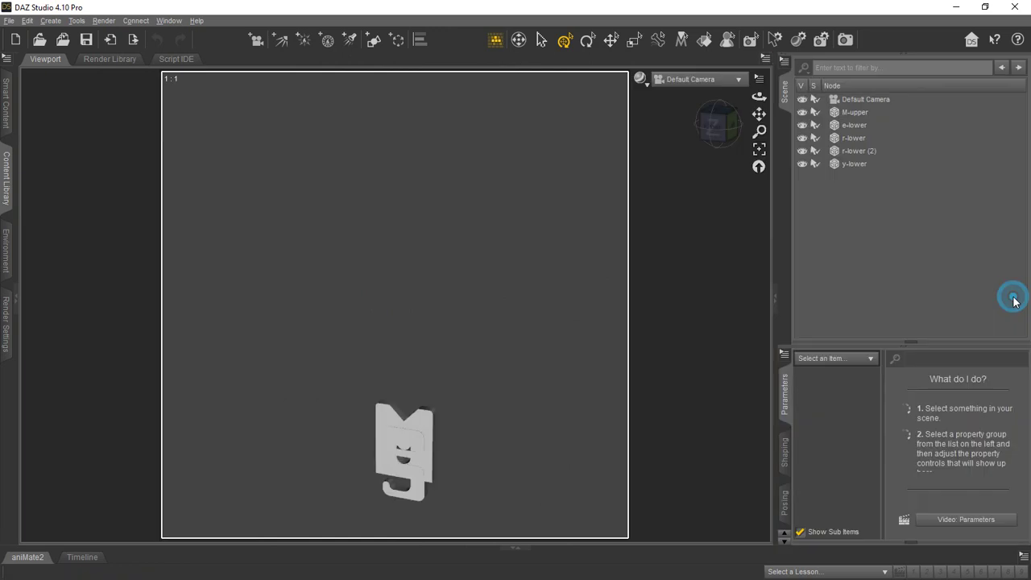
click(857, 113)
click(853, 162)
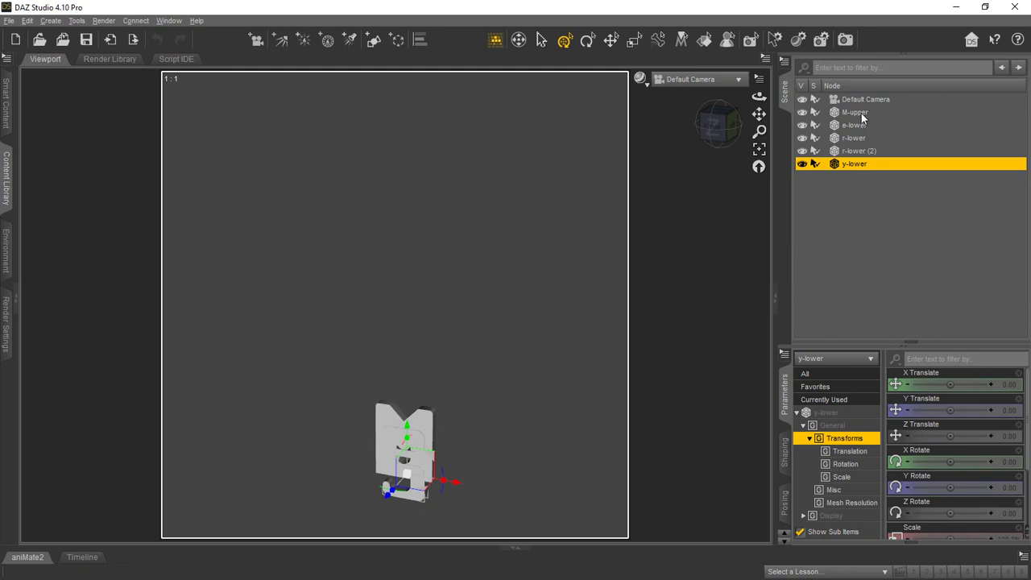
key(ctrl+z)
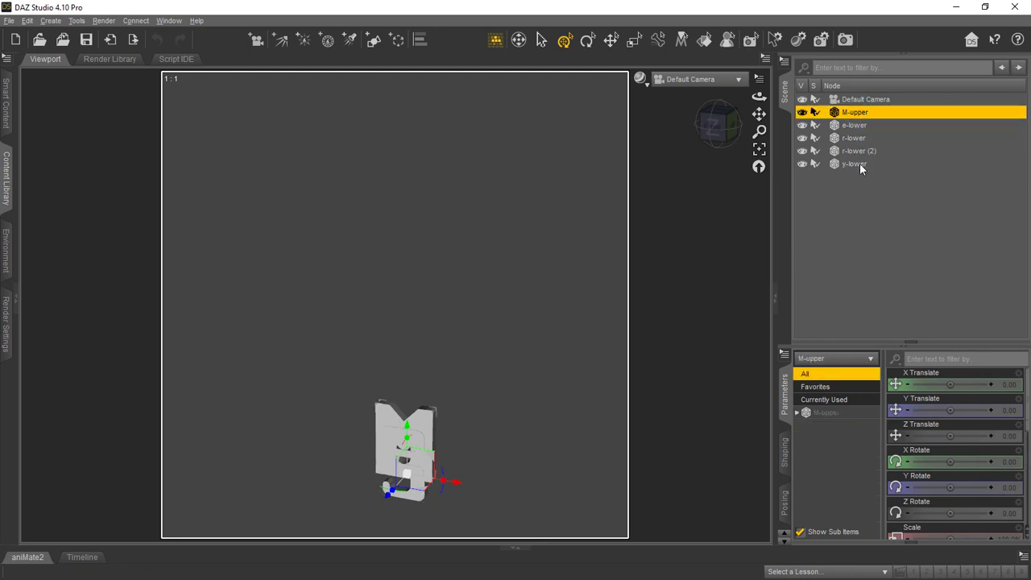
shift+click(859, 163)
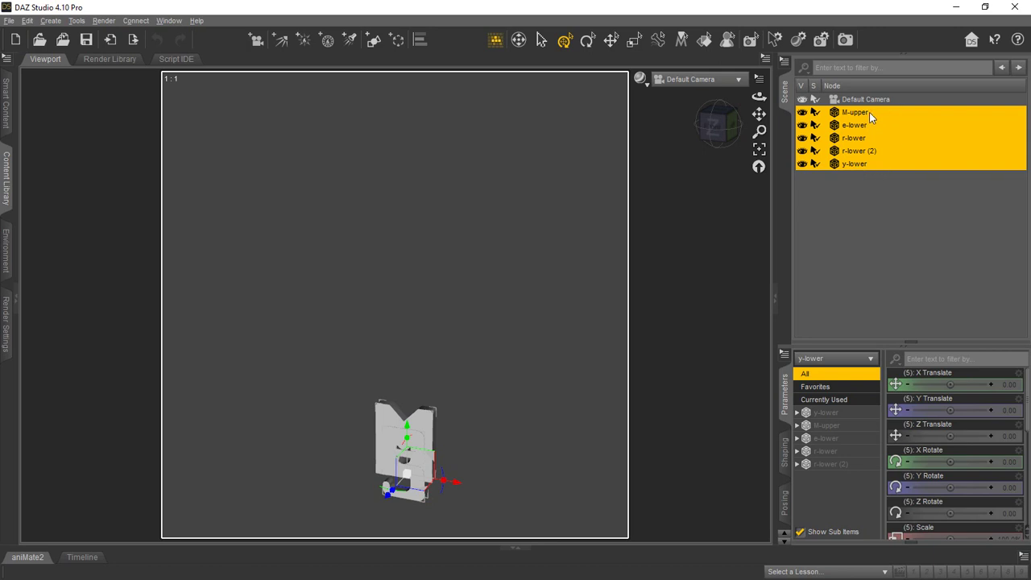
Run the Stout-Font Aligner script on the selected letters and frame the spaced-out word in the viewport
click(14, 295)
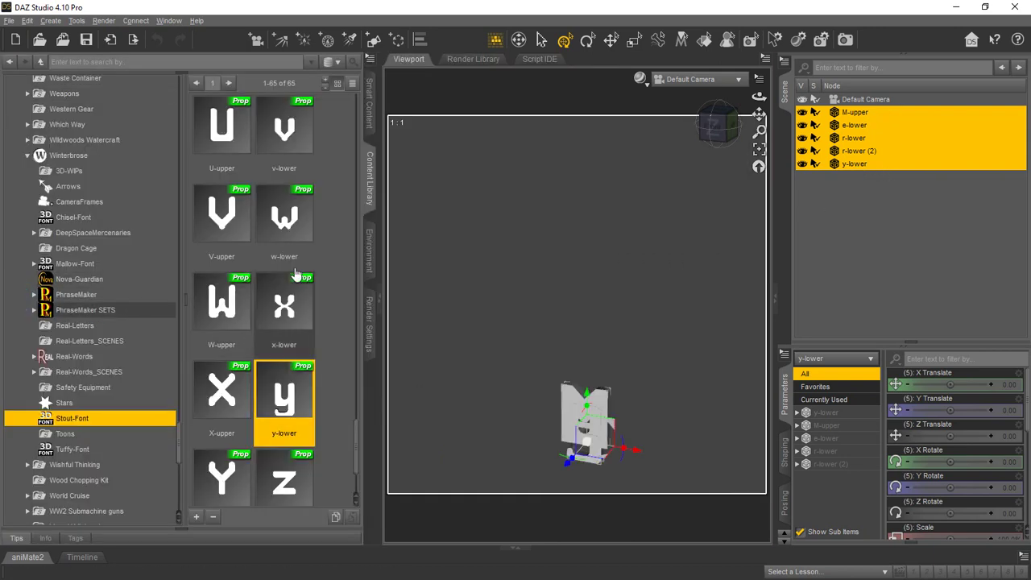
scroll(321, 210, up, 10)
scroll(302, 193, up, 15)
scroll(311, 210, up, 1)
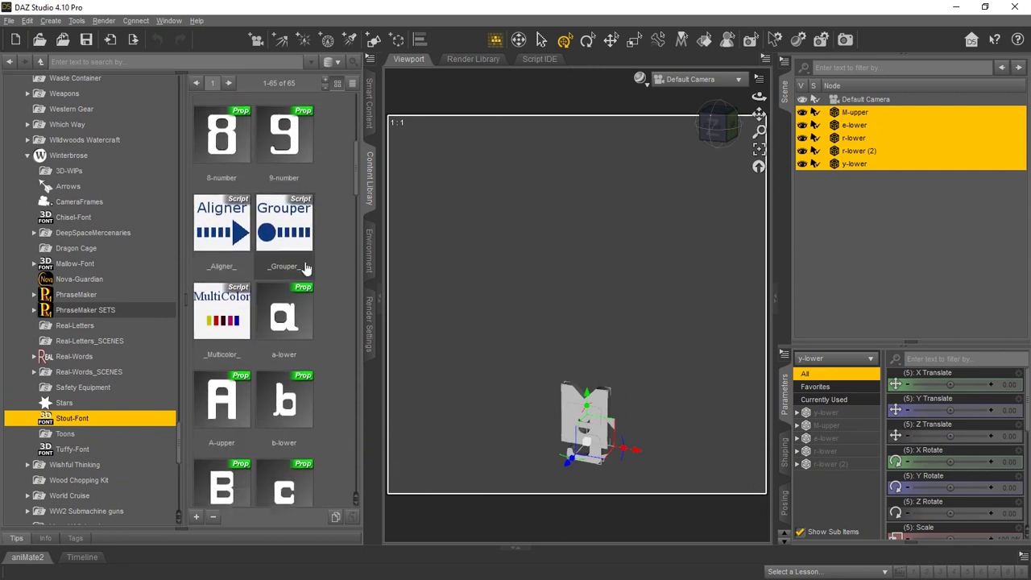
double_click(226, 221)
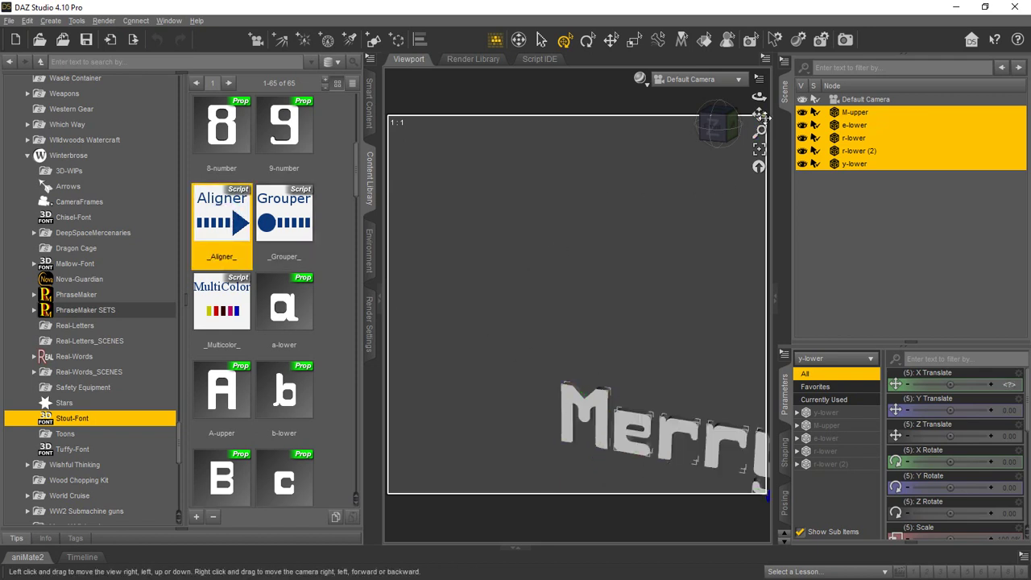
drag(759, 114, 732, 369)
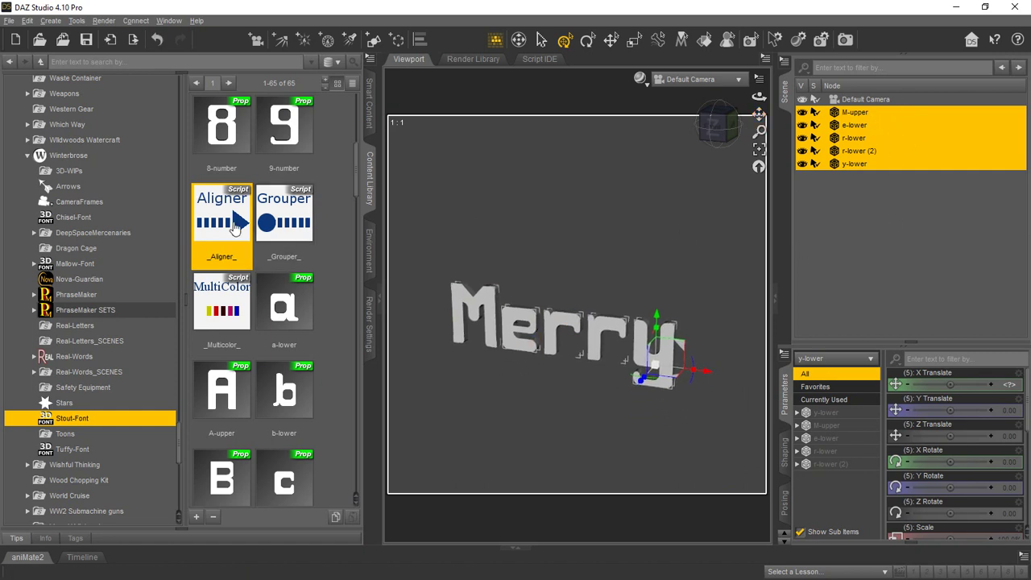
Group the five aligned letters as Merry with the Grouper script and clear the selection
double_click(287, 214)
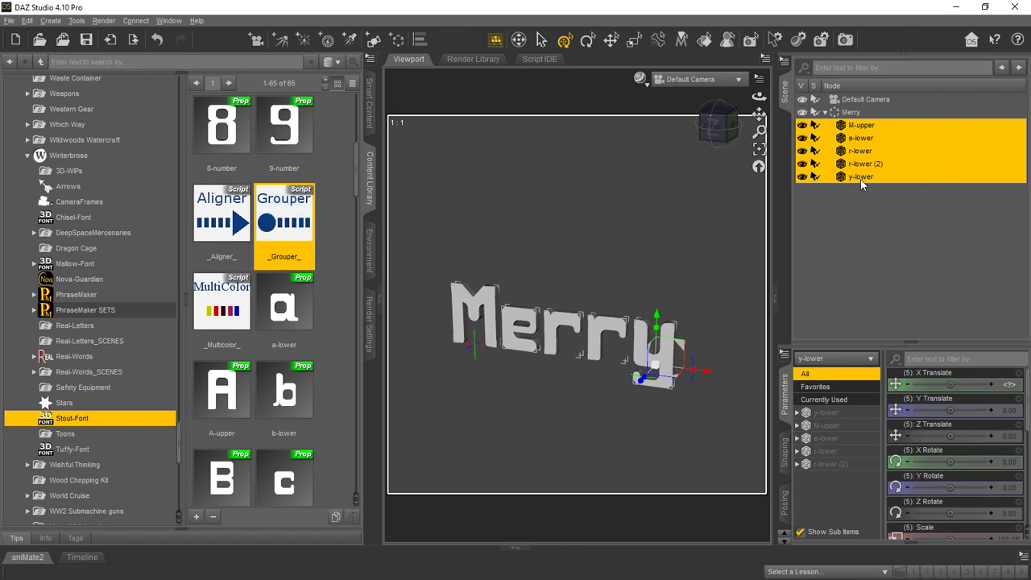
click(825, 113)
click(825, 113)
right_click(852, 227)
mouse_move(886, 235)
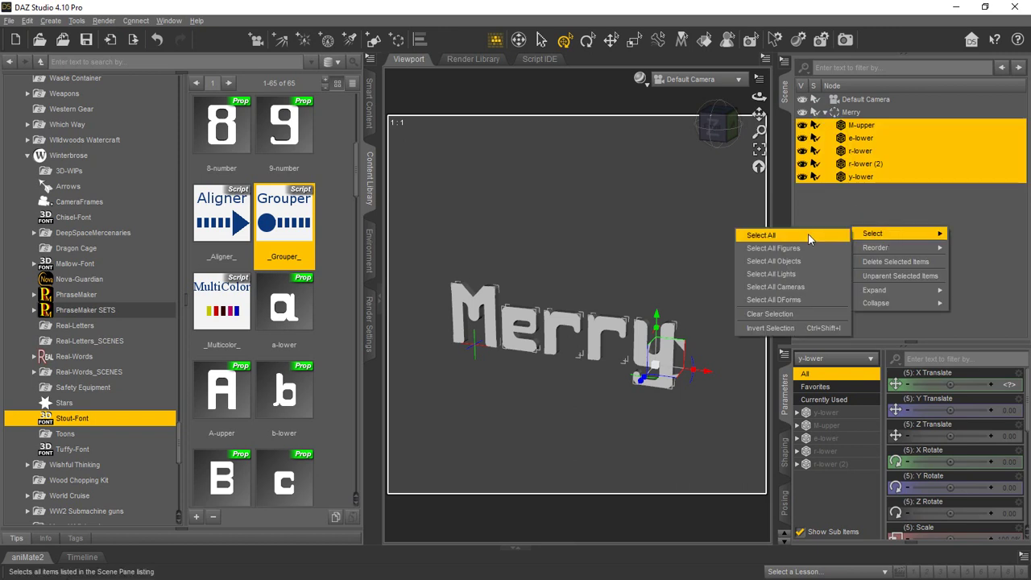
click(794, 314)
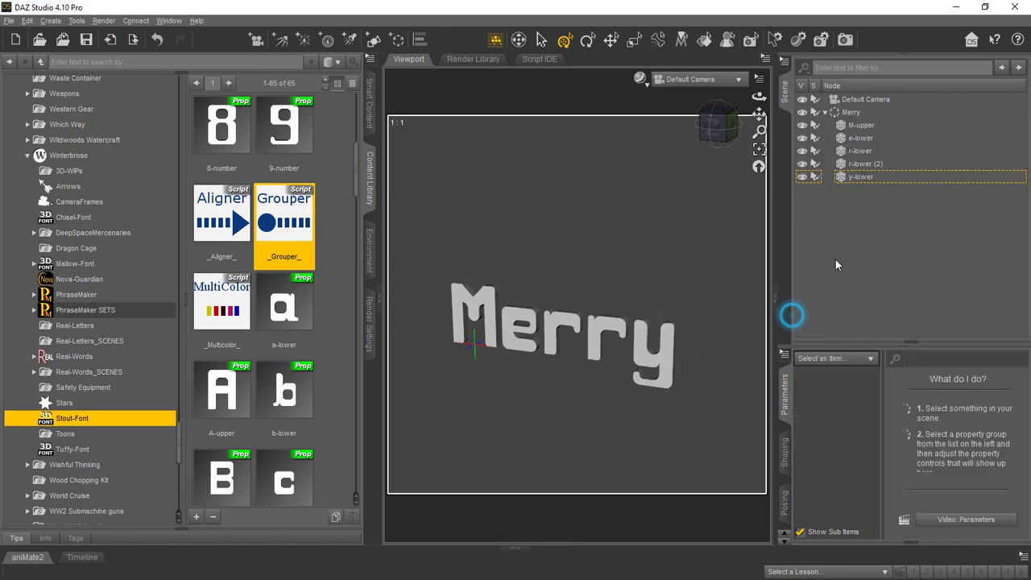
Collapse the Merry group and raise it to a Y Translate of about 90.42, near the top of the frame
click(823, 111)
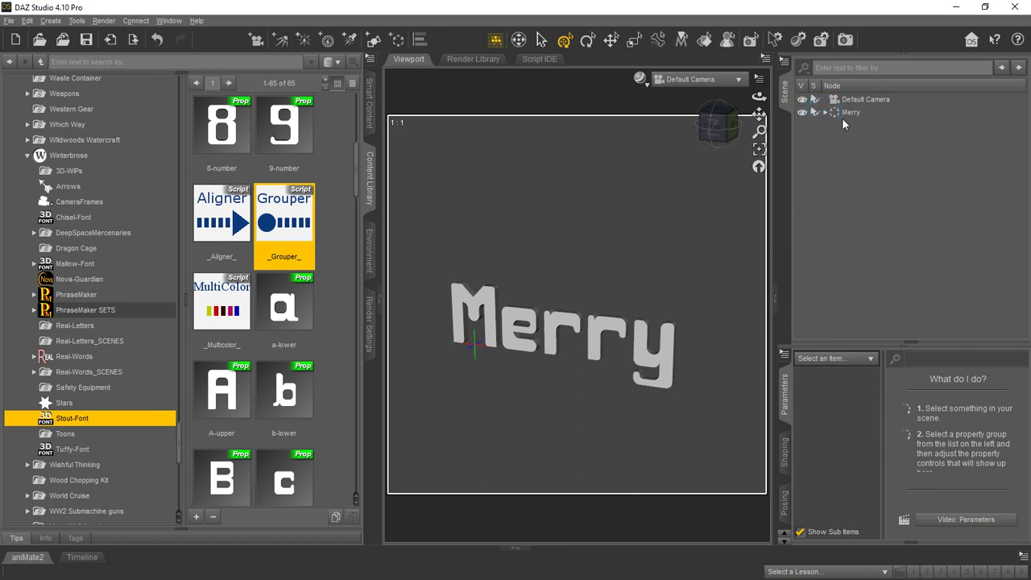
click(851, 113)
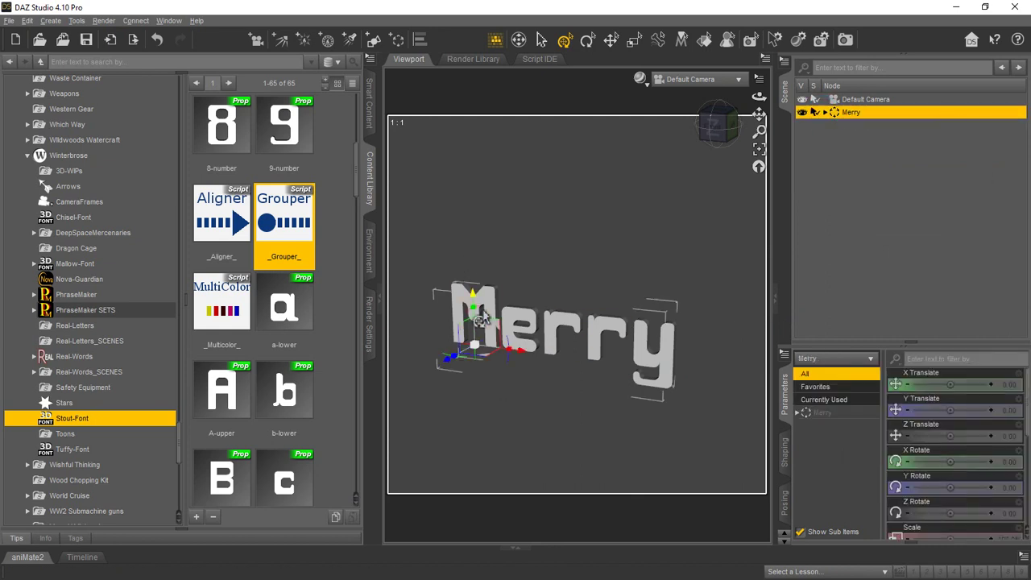
drag(472, 299, 614, 149)
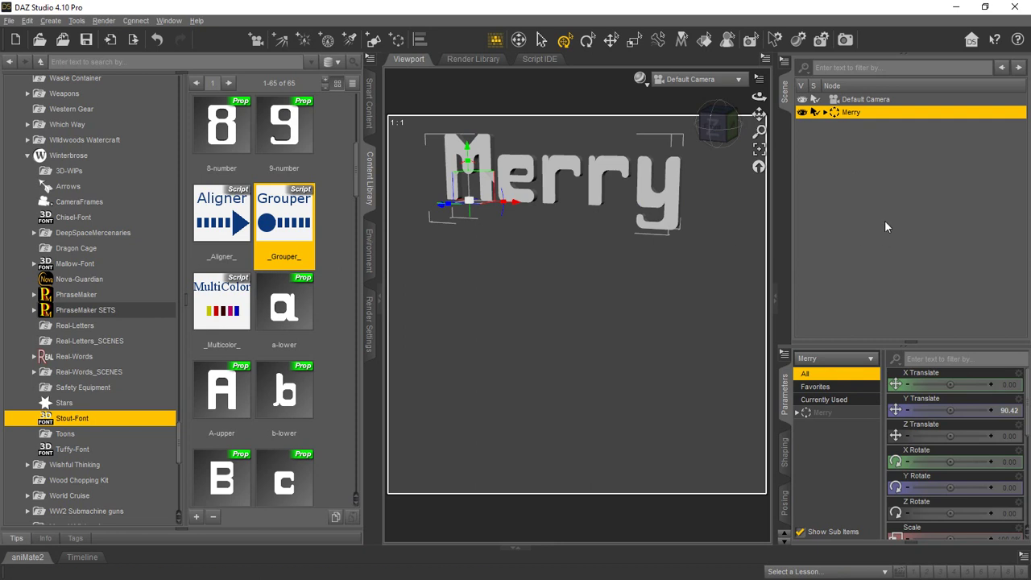
Load the Stout-Font props C-upper, h-lower and r-lower from the content library for the second word
click(368, 235)
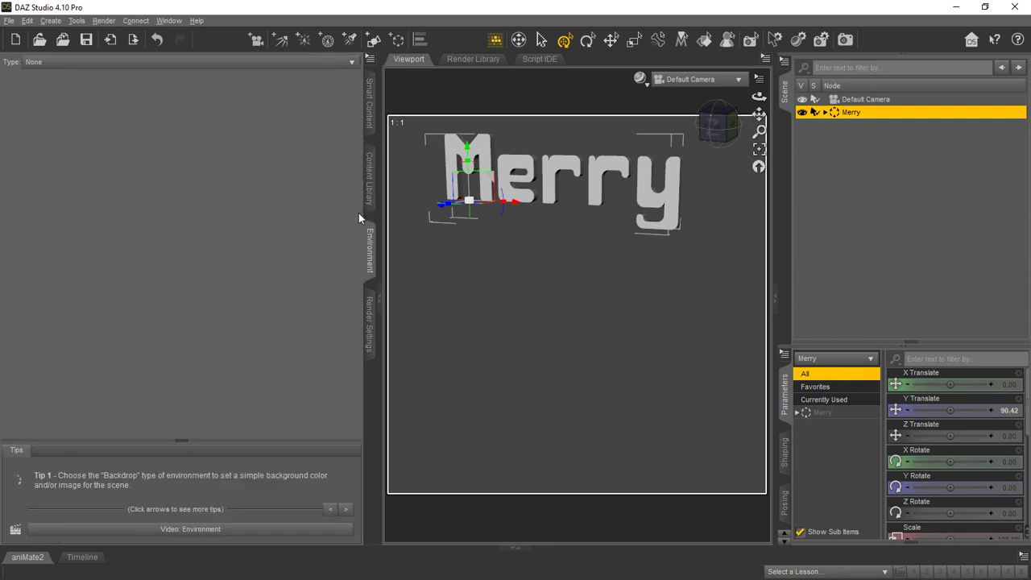
click(369, 182)
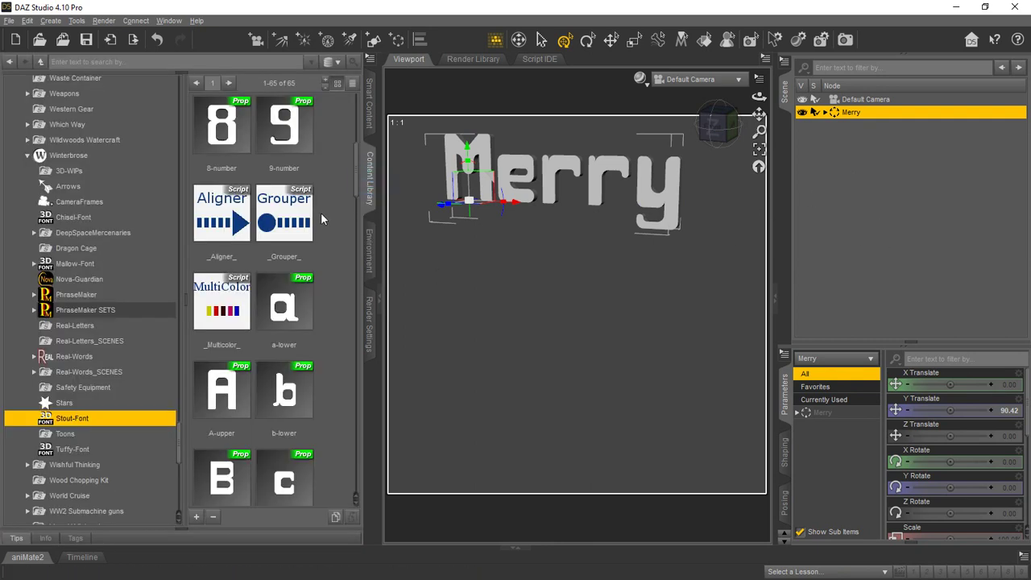
scroll(322, 212, down, 3)
scroll(321, 214, down, 5)
scroll(325, 219, up, 3)
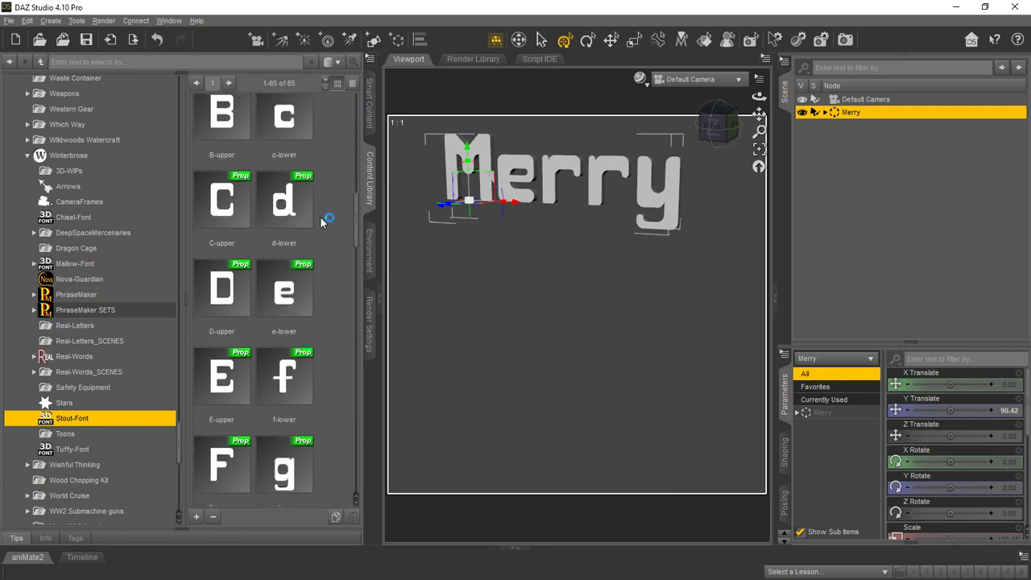
double_click(222, 216)
scroll(306, 290, down, 5)
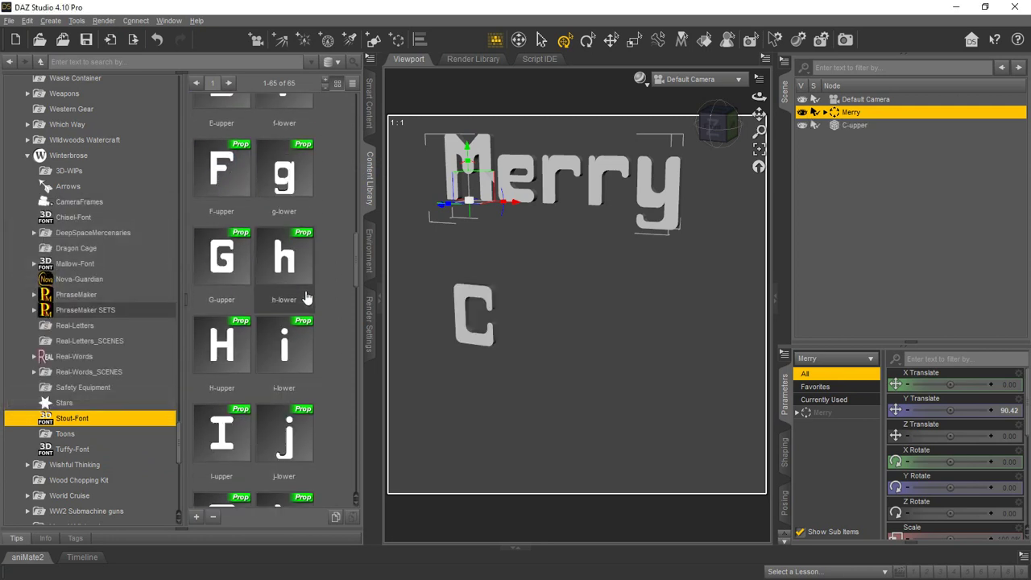
scroll(310, 273, up, 1)
double_click(287, 211)
scroll(318, 228, down, 4)
scroll(318, 231, down, 5)
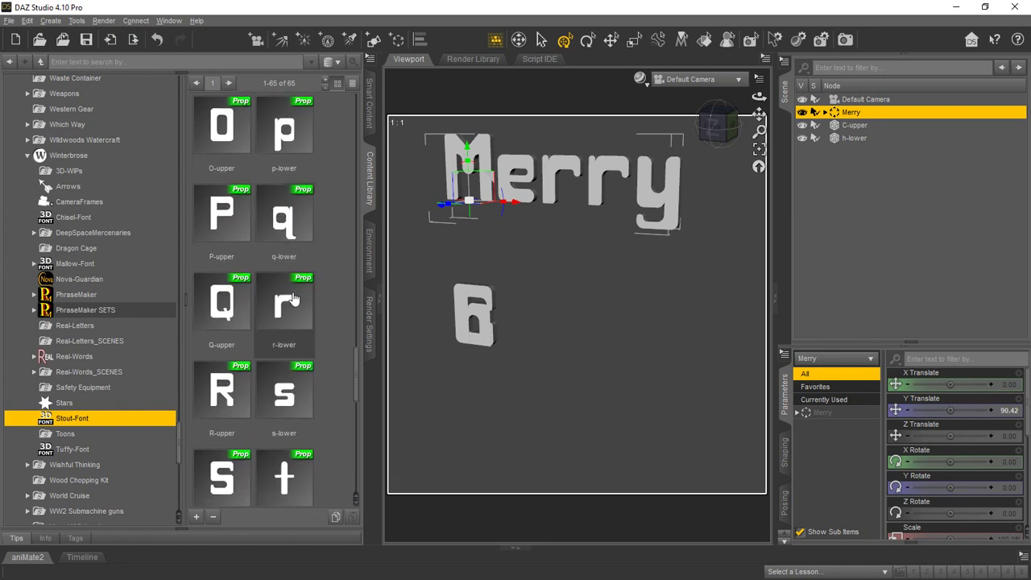
double_click(291, 300)
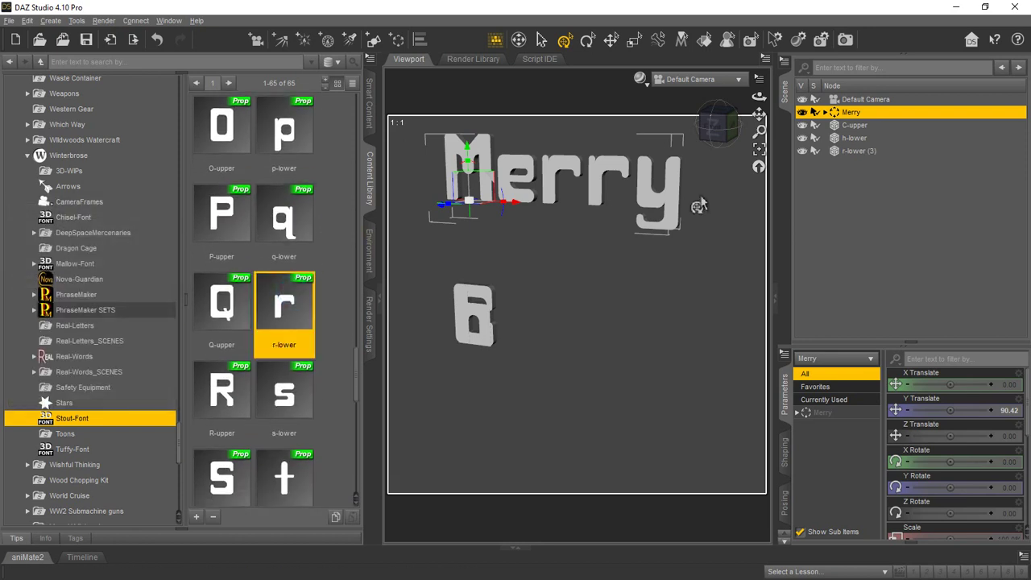
Add the Stout-Font props i-lower, s-lower and t-lower to the scene
scroll(344, 193, up, 6)
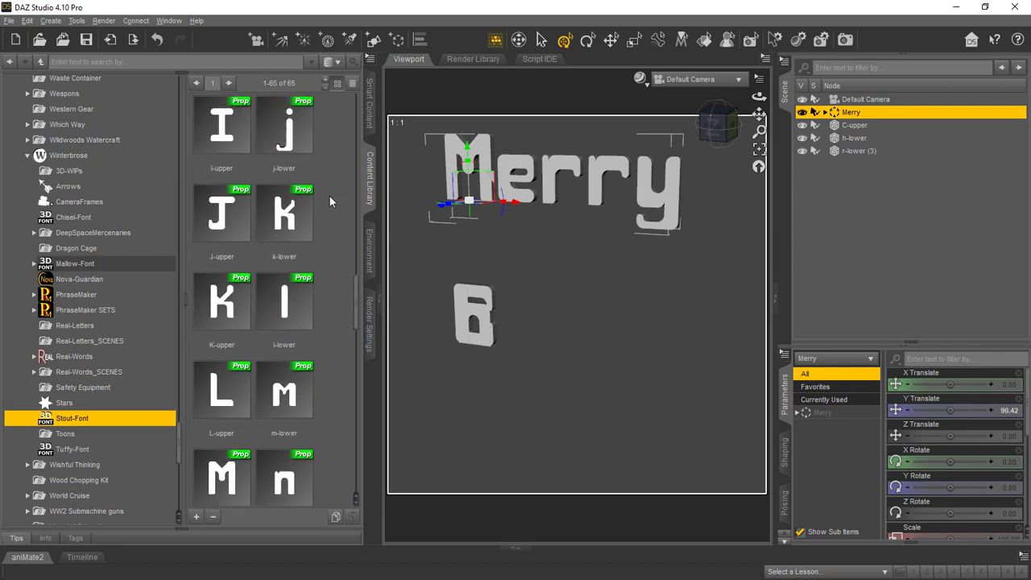
scroll(327, 197, up, 2)
double_click(303, 207)
scroll(315, 204, down, 1)
scroll(315, 208, down, 6)
double_click(278, 391)
double_click(278, 475)
Add the a-lower prop and another s-lower prop for the ending of the second word
scroll(344, 276, up, 2)
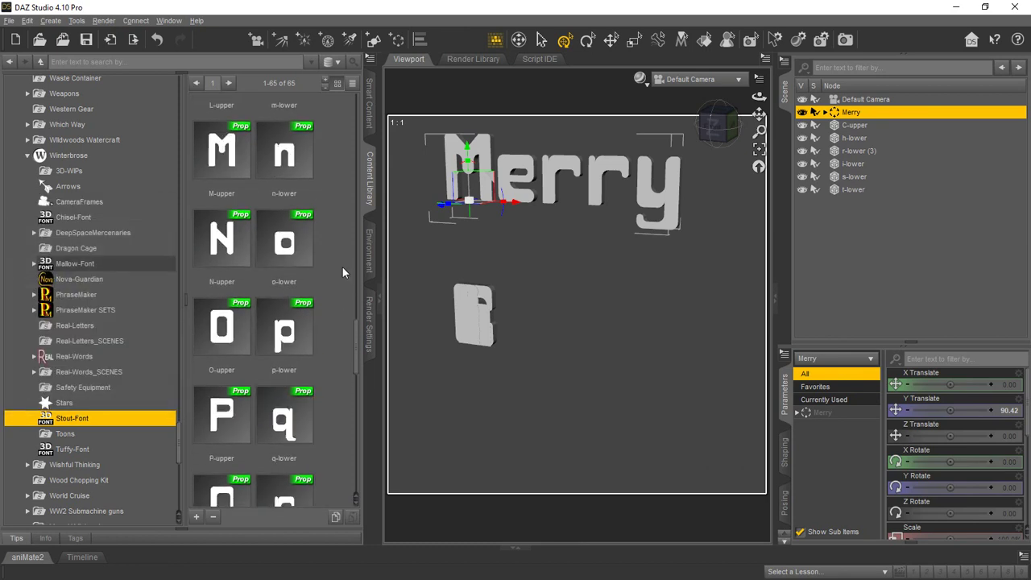
scroll(343, 272, up, 11)
scroll(330, 229, up, 2)
double_click(313, 142)
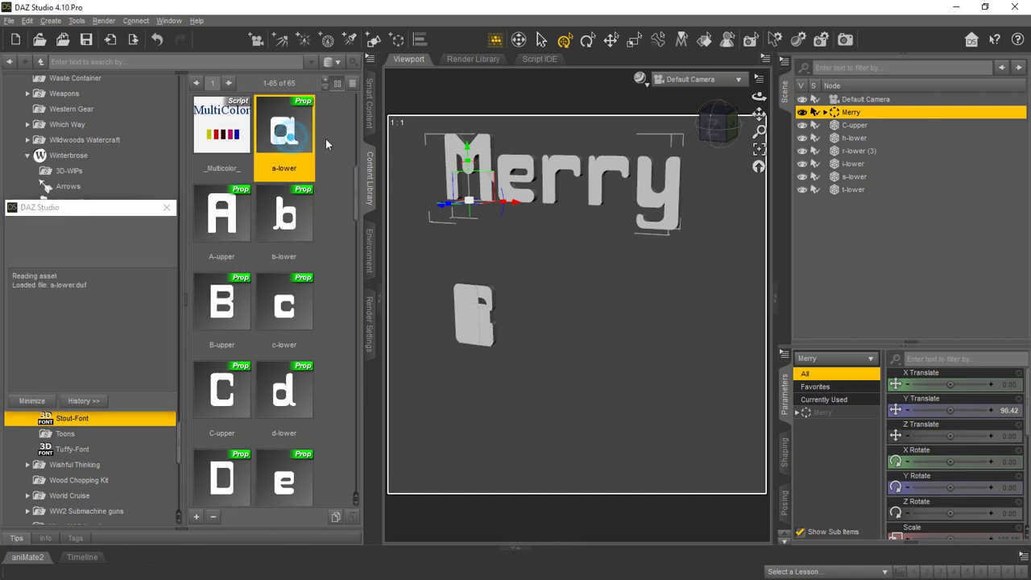
scroll(322, 149, down, 14)
scroll(330, 156, down, 3)
double_click(285, 216)
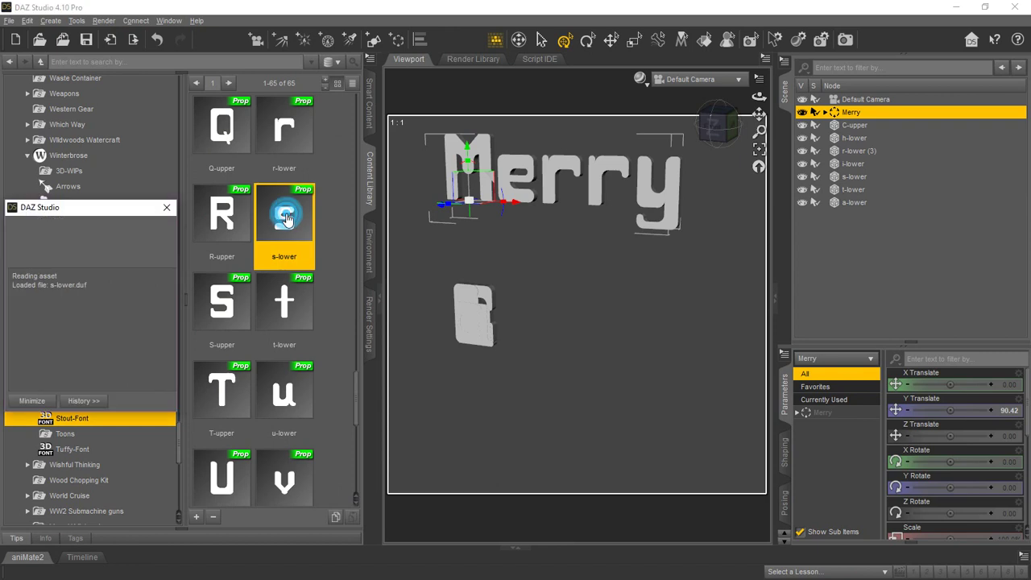
Try to align and group the eight letters from C-upper to s-lower (2) with the Aligner and Grouper scripts
click(855, 126)
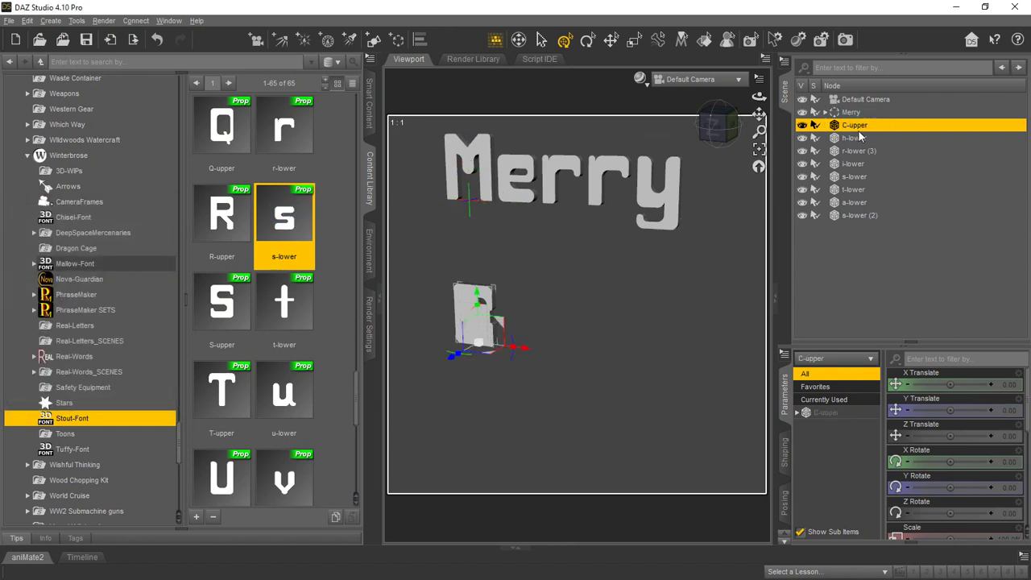
shift+click(854, 216)
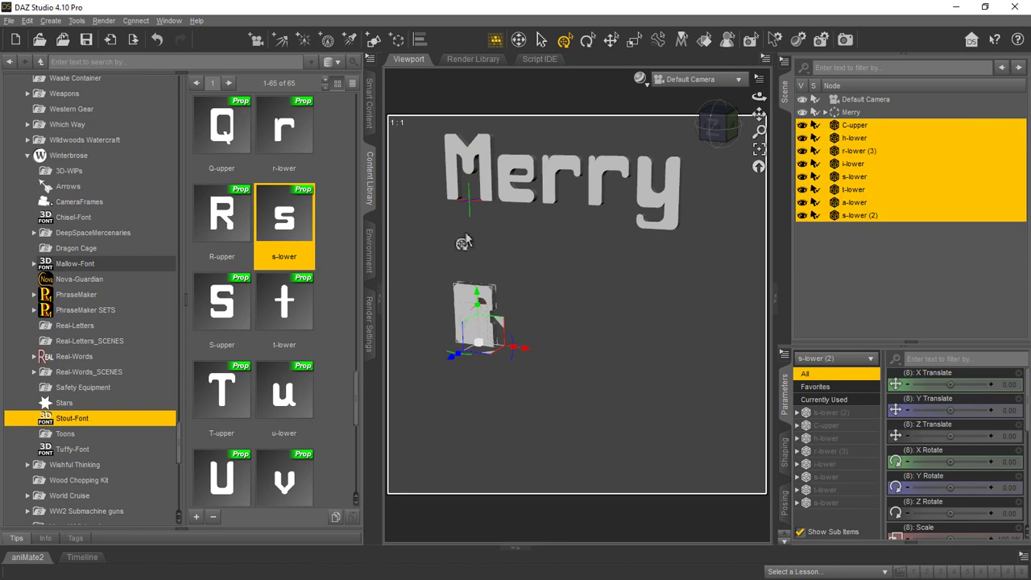
scroll(336, 168, up, 12)
scroll(337, 169, up, 9)
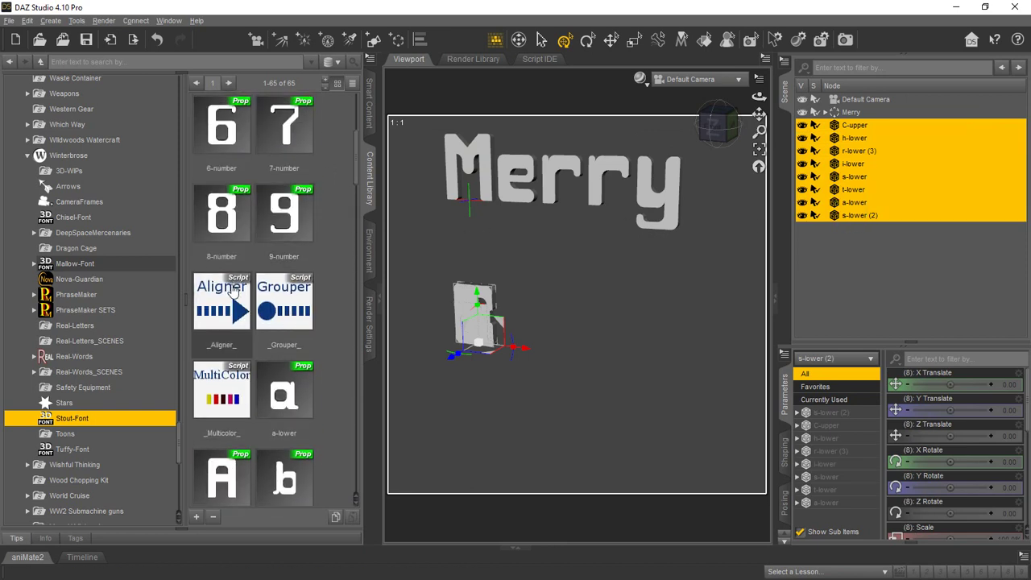
double_click(222, 297)
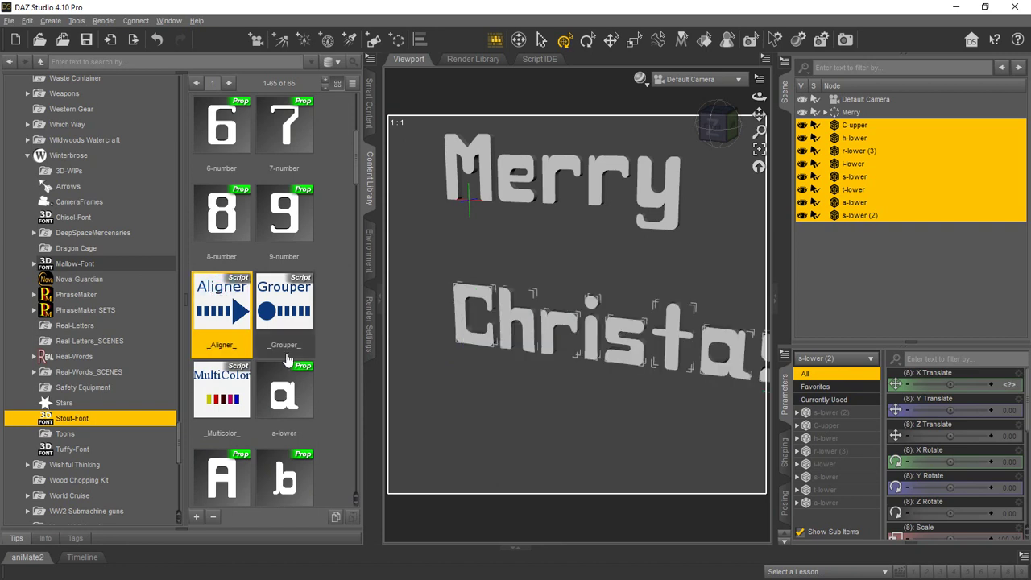
double_click(295, 300)
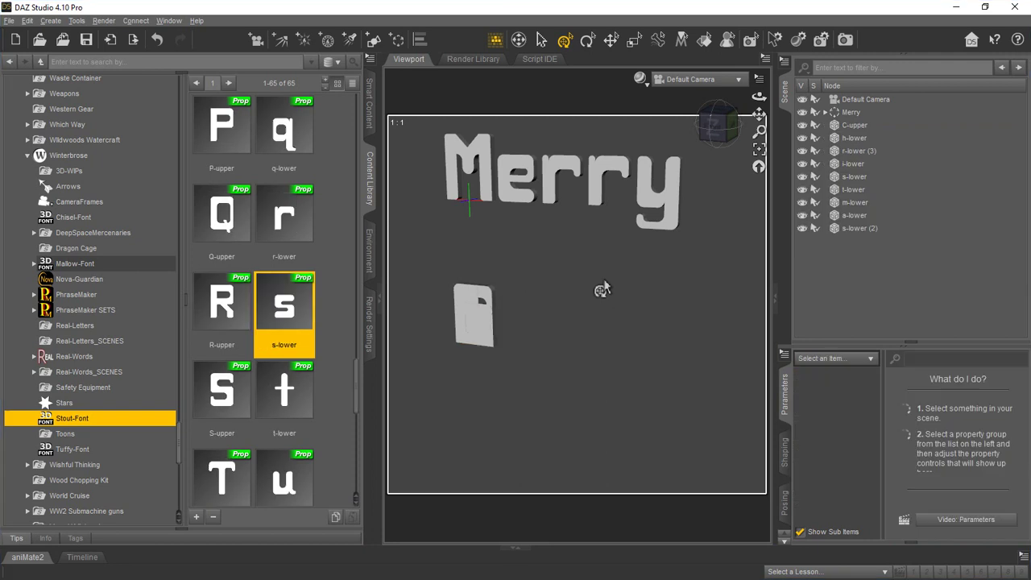
Select all nine letters from C-upper to s-lower (2), including m-lower, and run the Aligner script on them
click(852, 127)
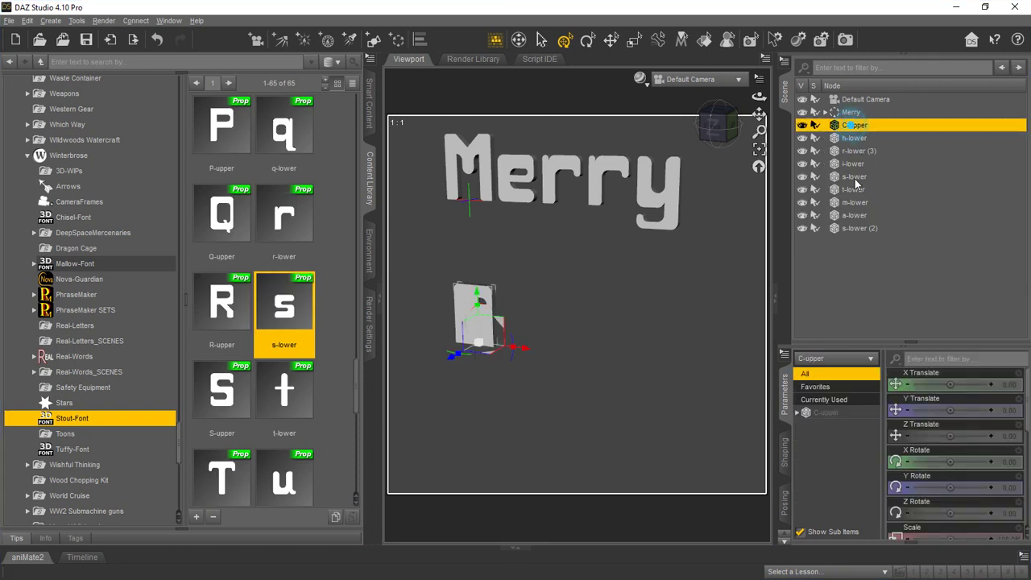
shift+click(857, 229)
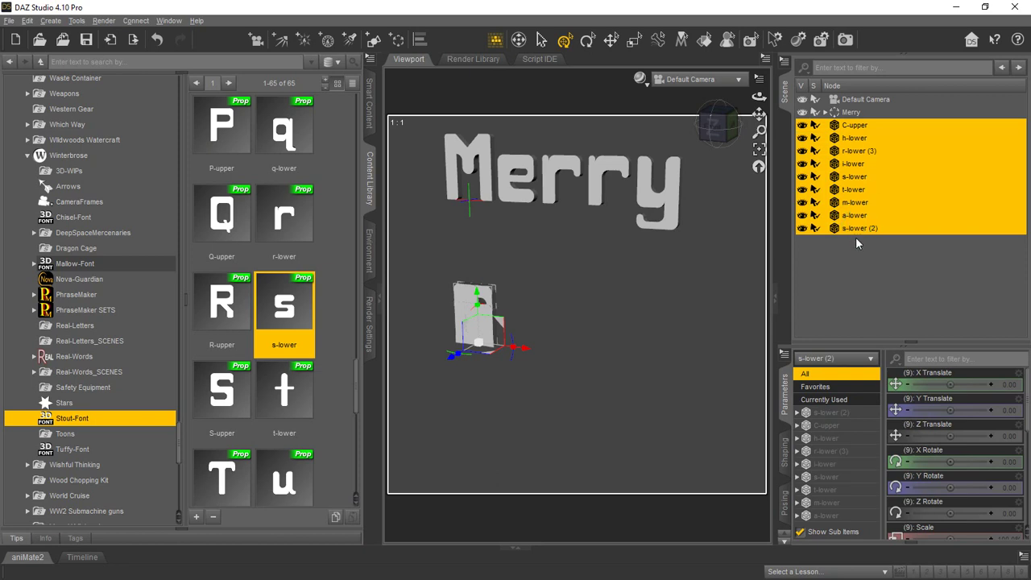
scroll(339, 216, up, 10)
scroll(340, 214, up, 5)
double_click(230, 130)
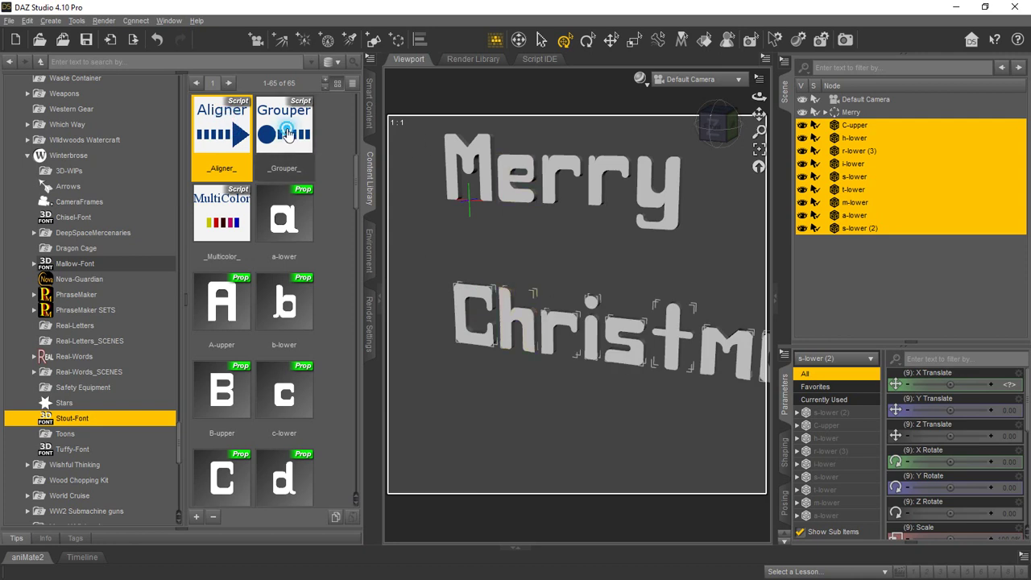
Group the nine aligned letters as Christmas with the Grouper script, then collapse the group and clear the selection
double_click(286, 133)
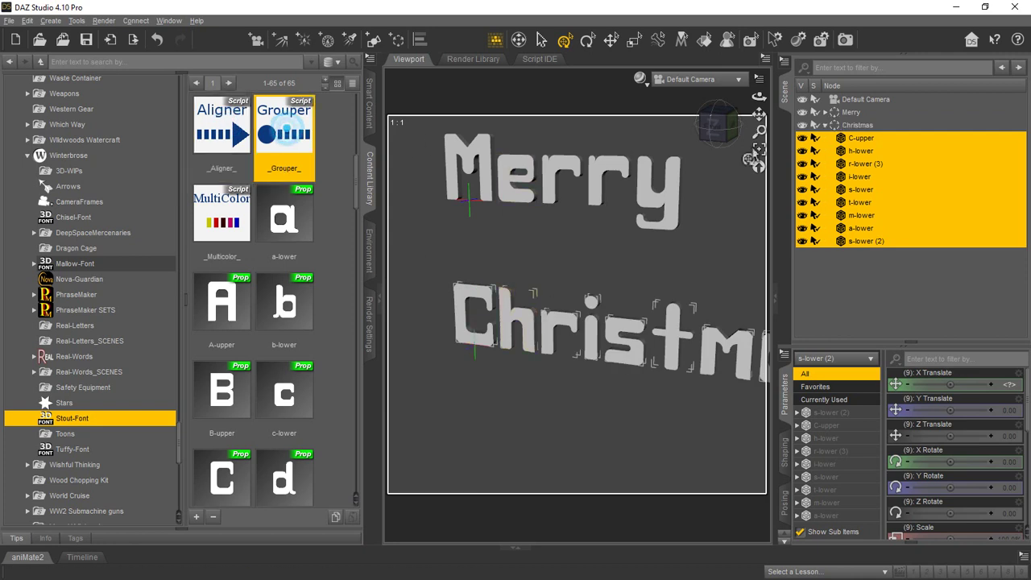
click(825, 126)
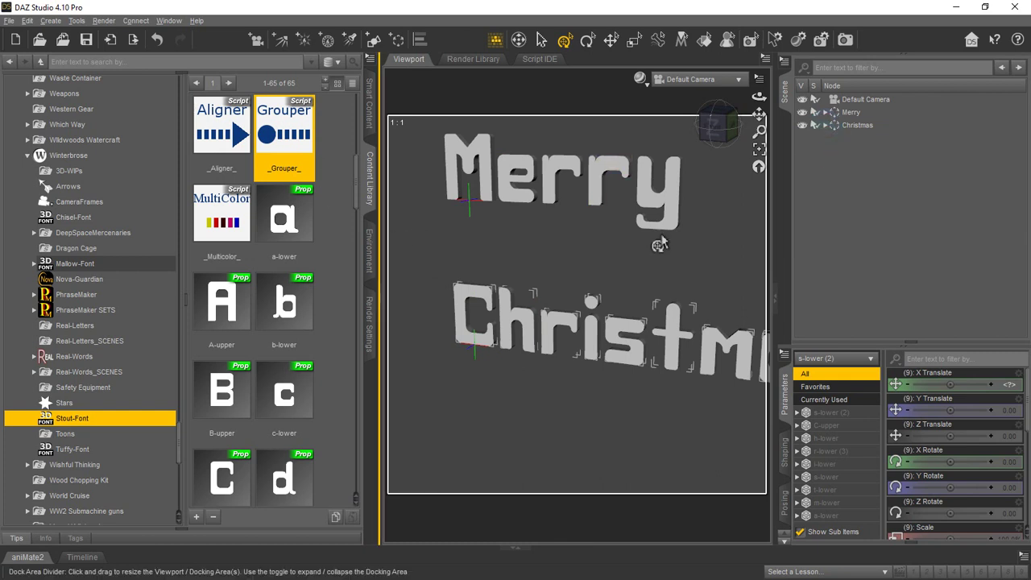
click(866, 201)
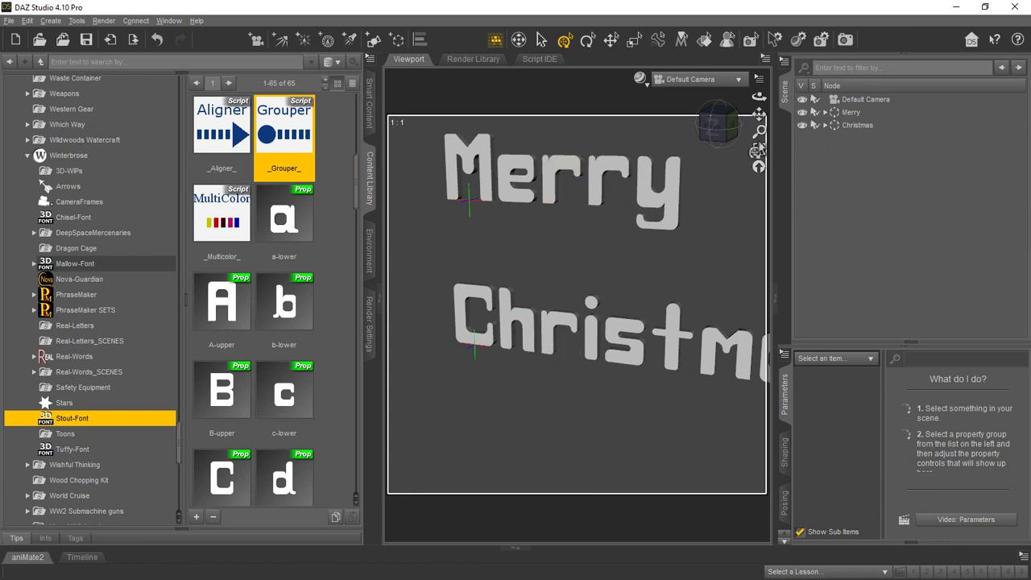
Frame both words in the viewport and raise the Christmas group to a Y Translate of about 33.55, just below Merry
drag(760, 115, 803, 156)
scroll(707, 244, down, 4)
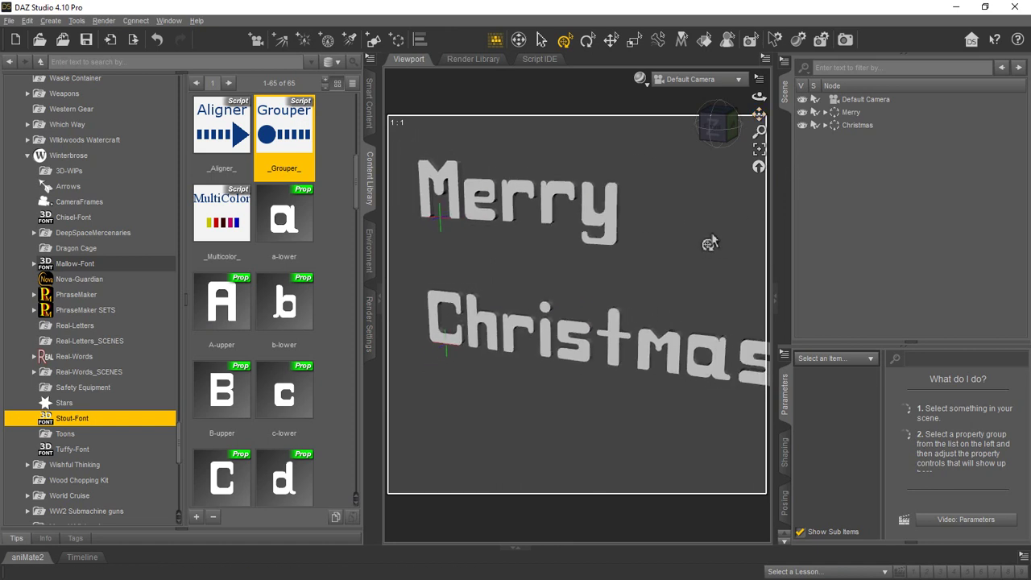
drag(759, 114, 781, 133)
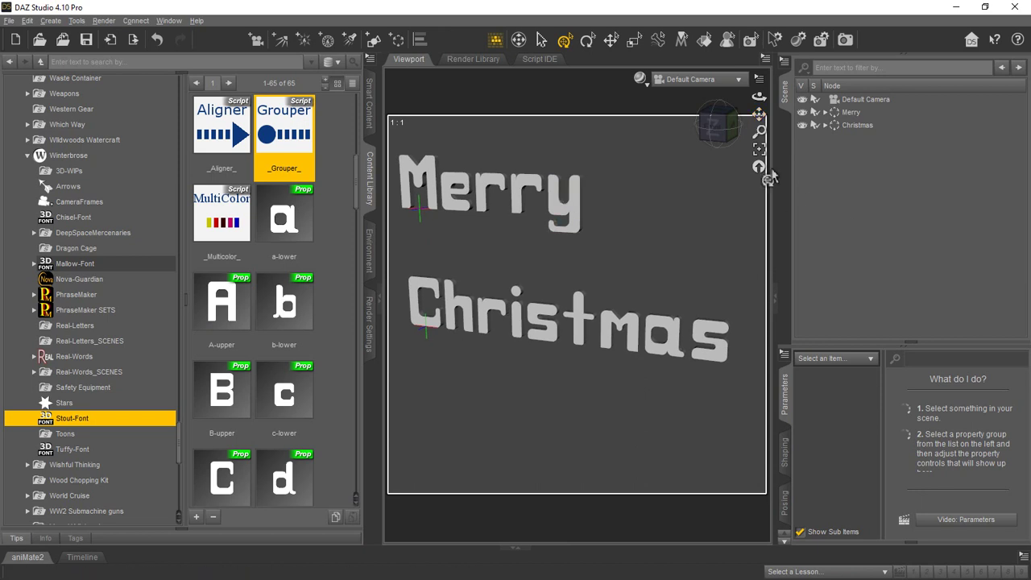
click(868, 126)
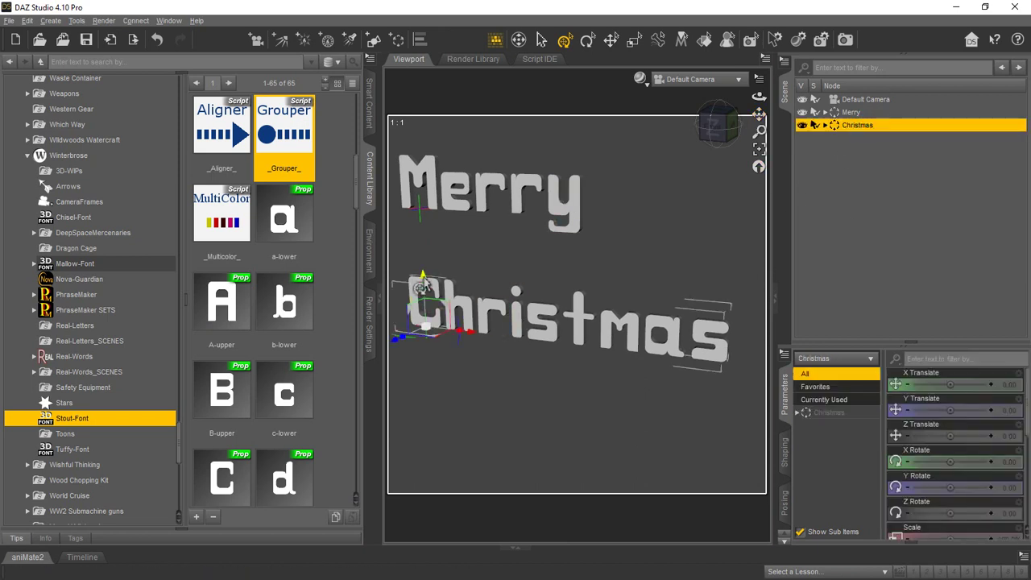
drag(422, 284, 421, 238)
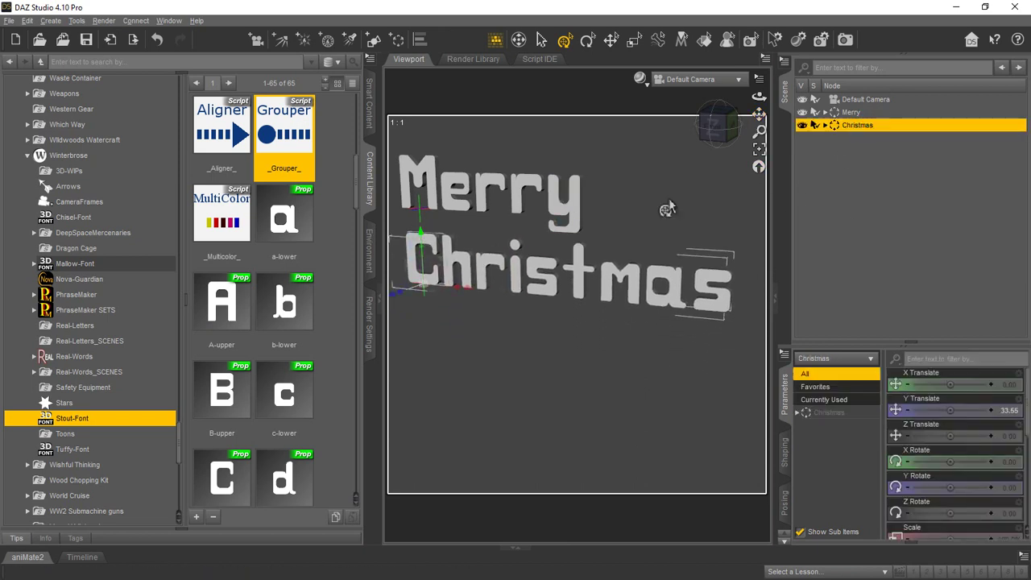
click(866, 159)
click(525, 377)
Load the Stout-Font number props 2, 0, 1 and 7 in that order
scroll(274, 269, down, 10)
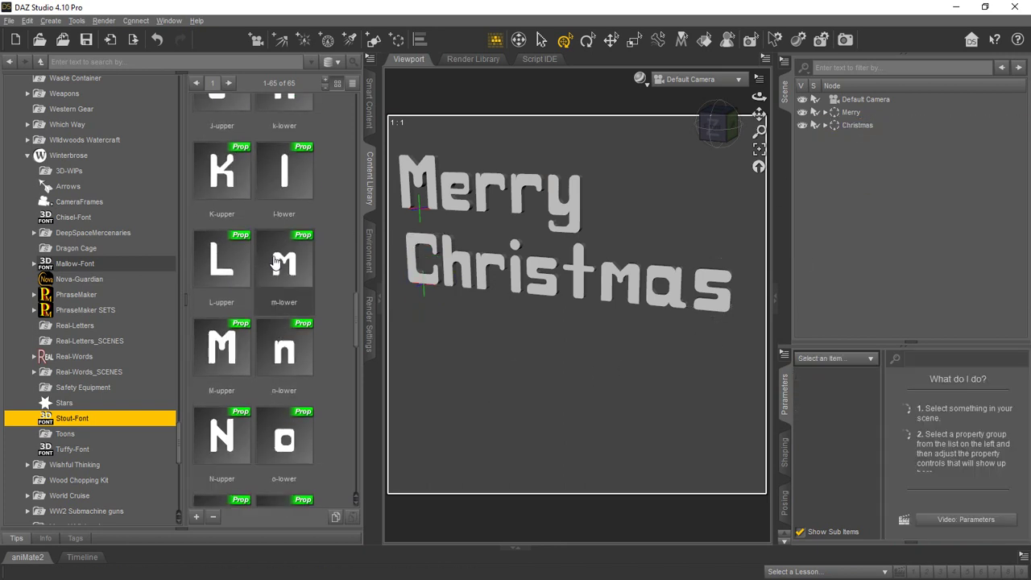
scroll(274, 266, down, 3)
scroll(278, 261, up, 8)
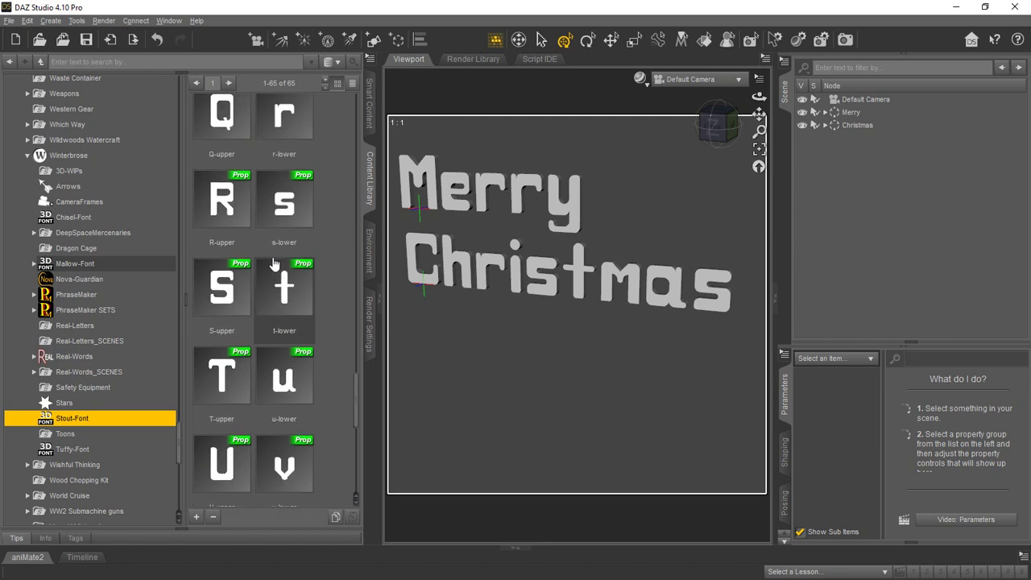
scroll(278, 262, up, 8)
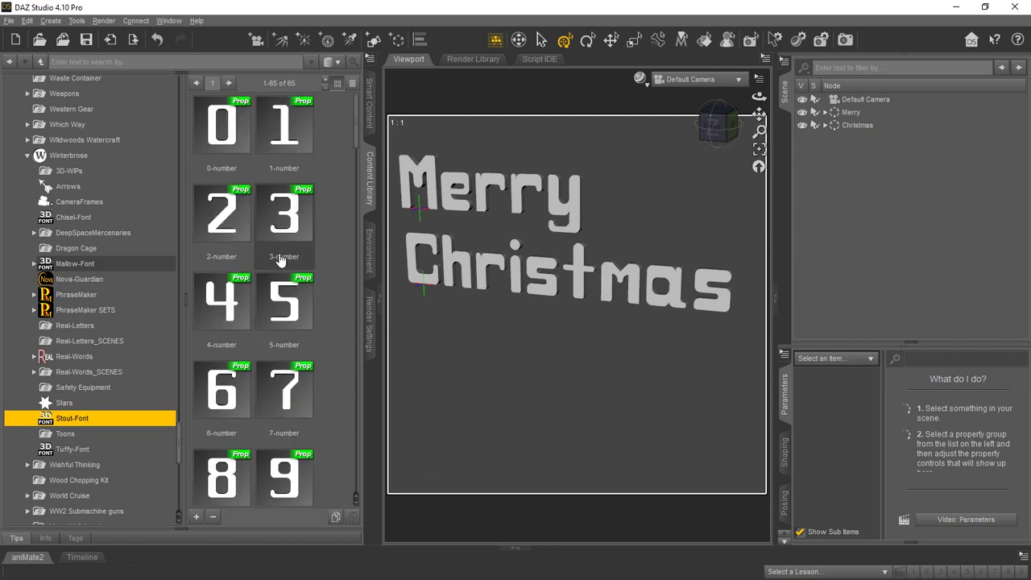
double_click(228, 214)
double_click(228, 139)
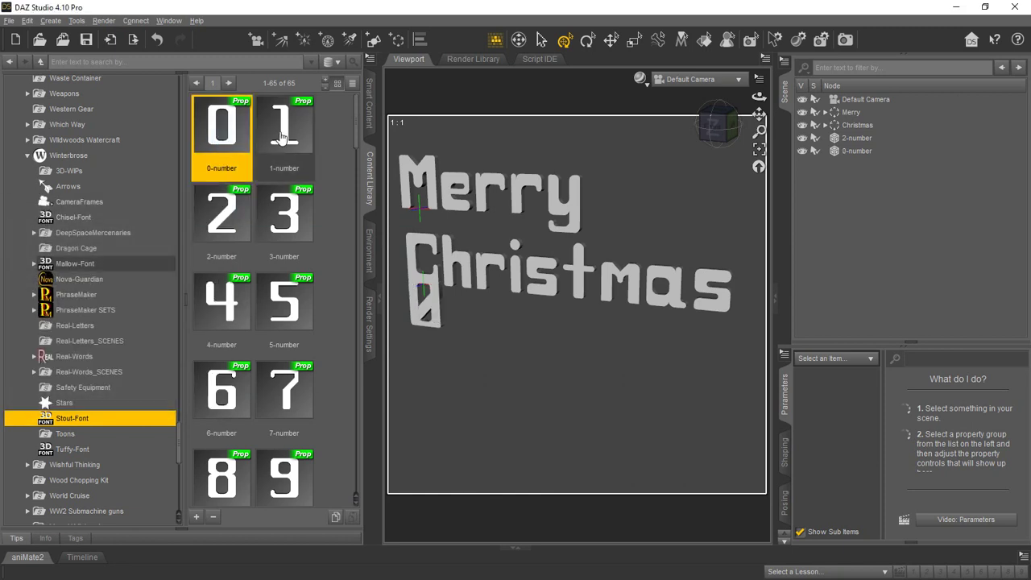
double_click(284, 129)
double_click(284, 391)
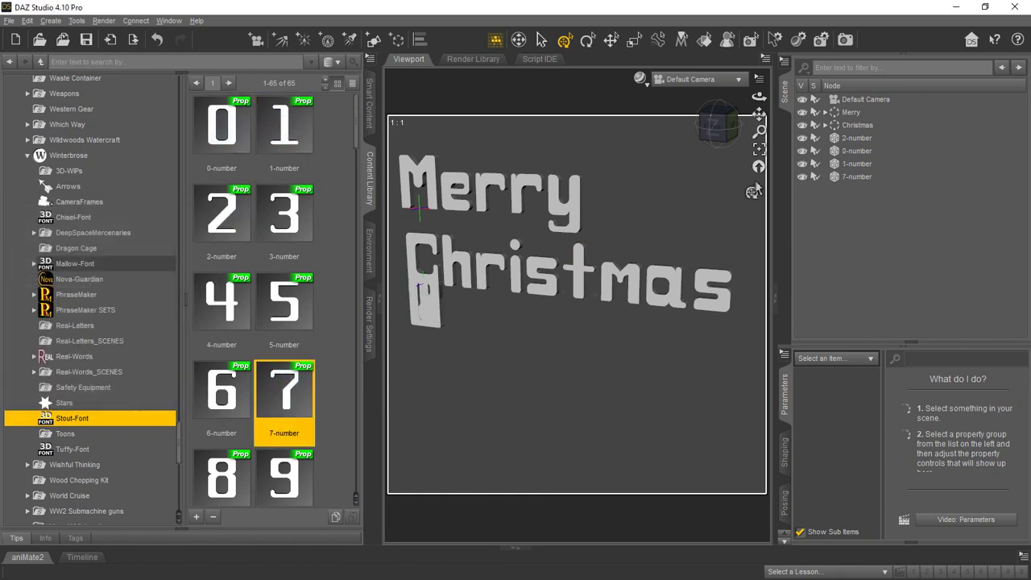
Select the four number props from 2-number to 7-number, then align and group them as 2017 with the Aligner and Grouper scripts
click(856, 137)
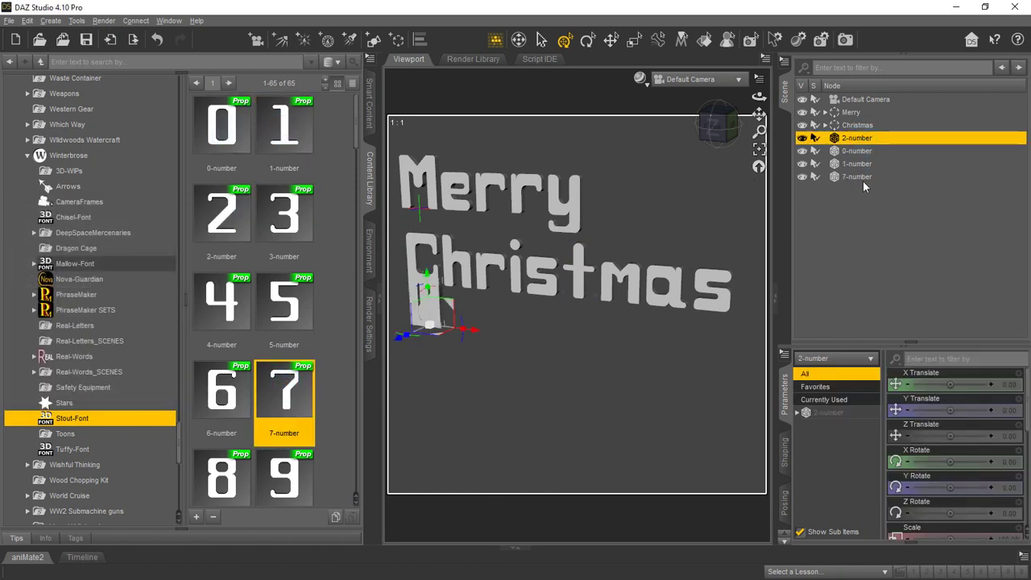
shift+click(856, 177)
scroll(250, 202, down, 4)
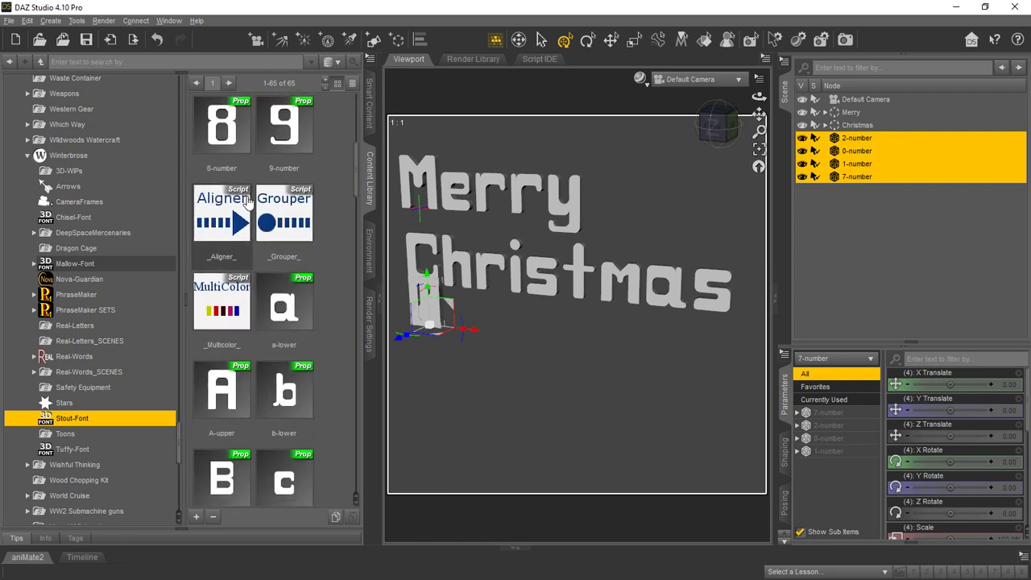
double_click(237, 205)
double_click(296, 219)
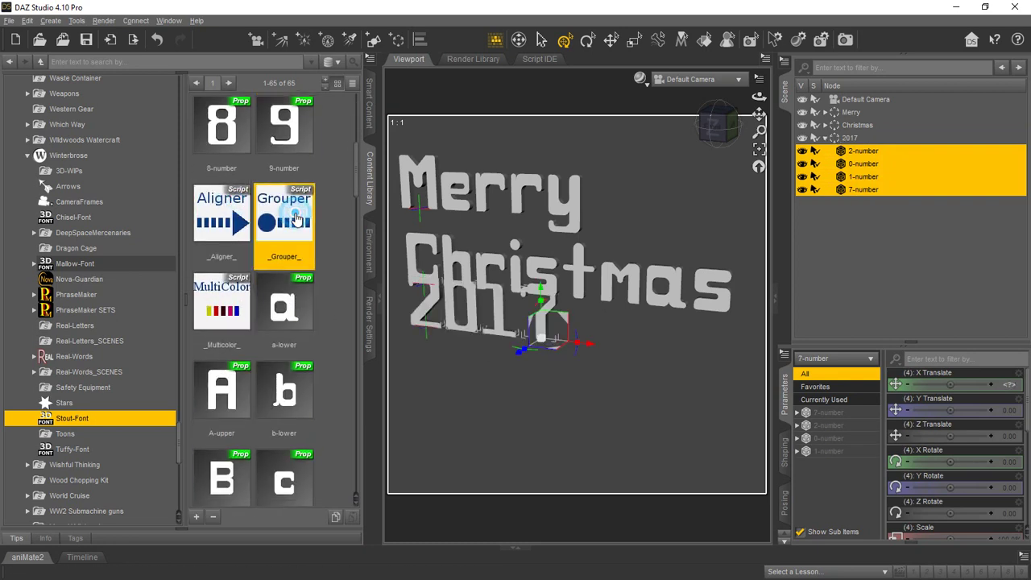
Collapse the 2017 group and lower it to a Y Translate of about -33.20, beneath Christmas
click(825, 138)
click(847, 138)
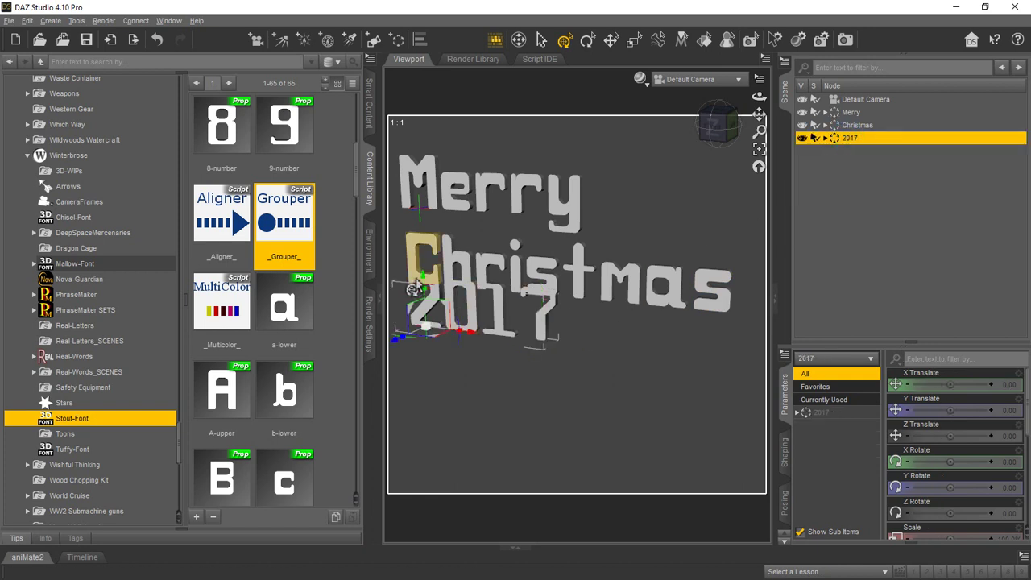
drag(414, 288, 419, 336)
Enlarge the viewport by hiding the content library pane, and show all three deselected lines from the front within the frame
click(373, 298)
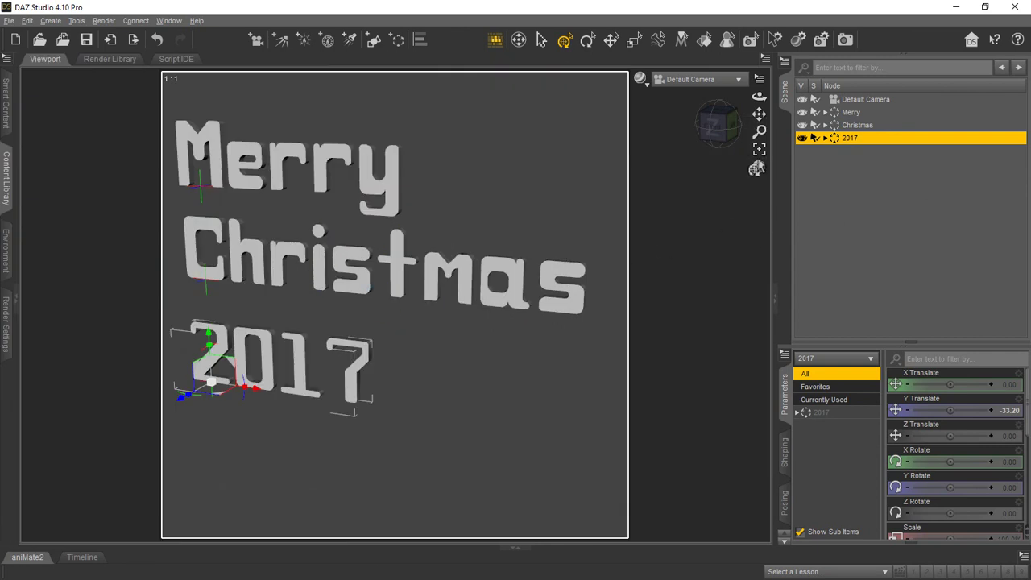
click(715, 126)
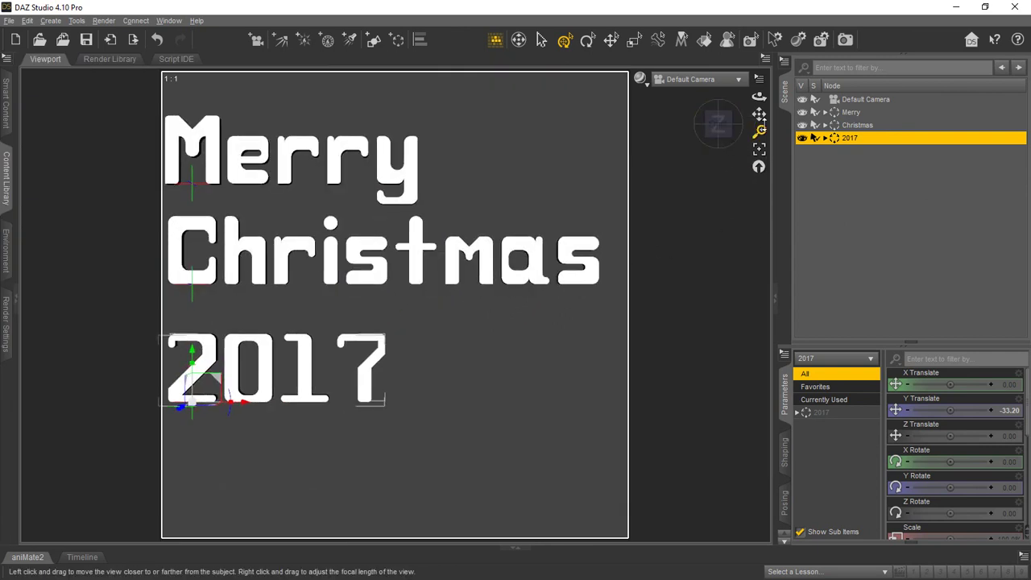
drag(759, 114, 772, 126)
click(941, 211)
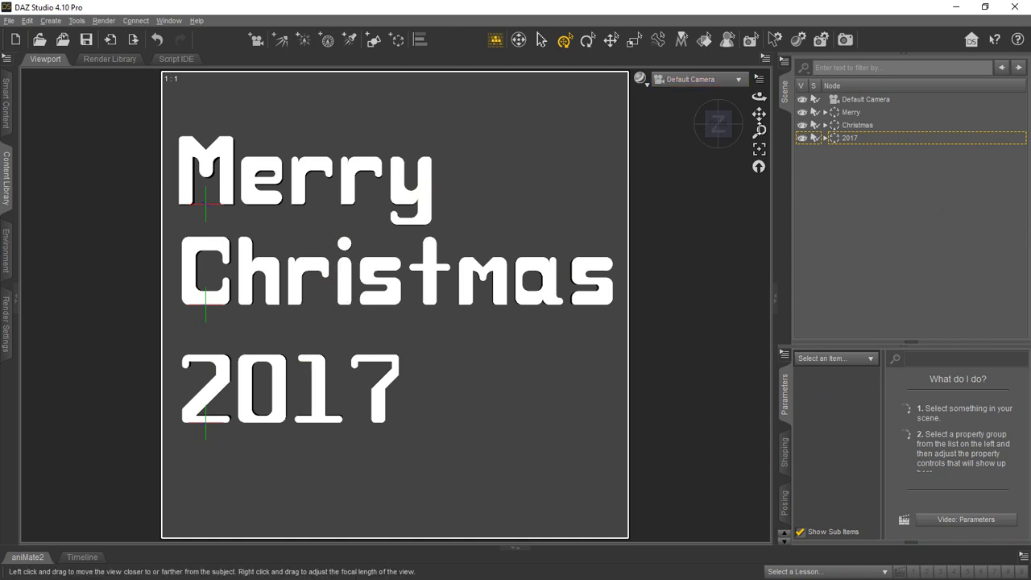
drag(758, 96, 613, 137)
key(ctrl+z)
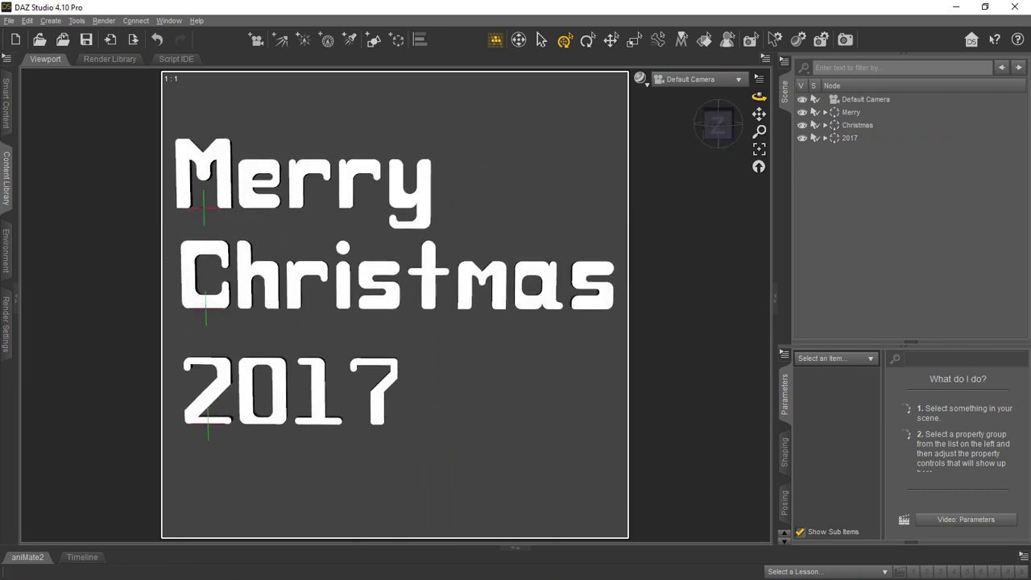